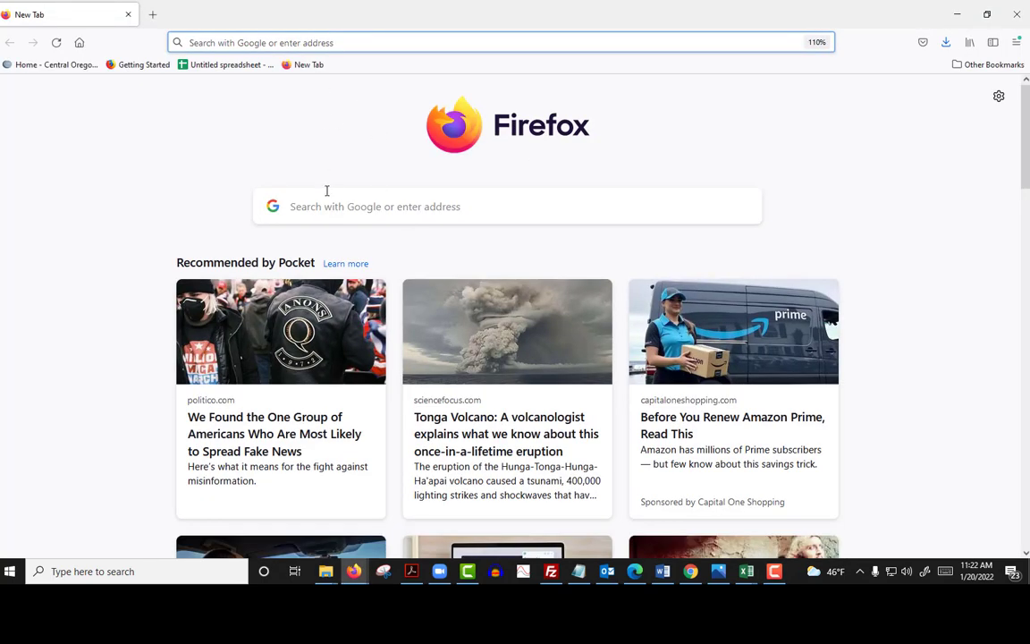
Step: Switch to Firefox and search Google Images for "grouped data"
{"action": "left_click", "coordinate": [317, 210]}
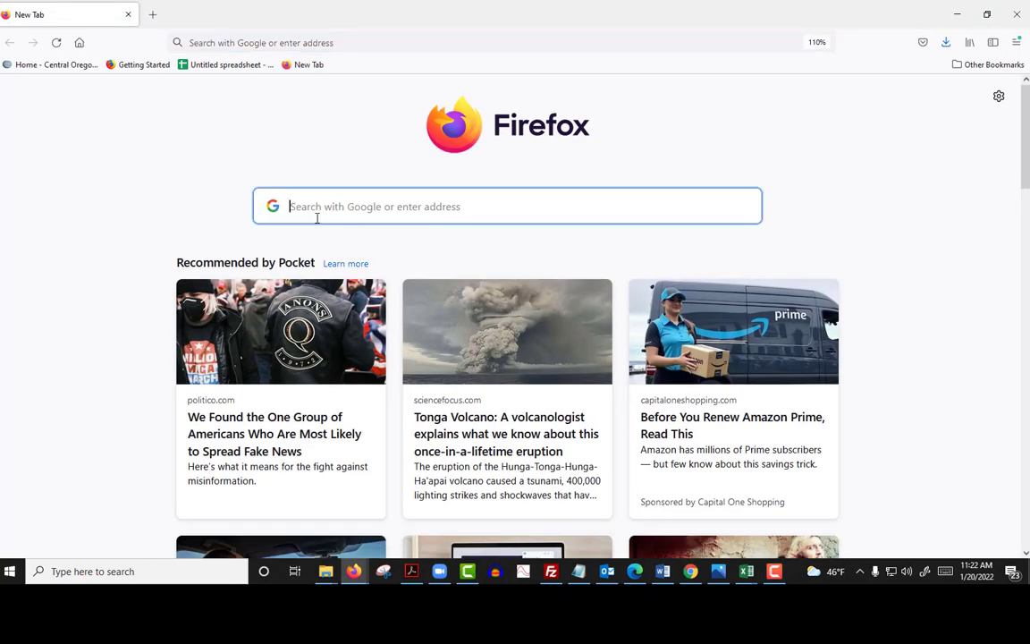
{"action": "type", "text": "groupwed data"}
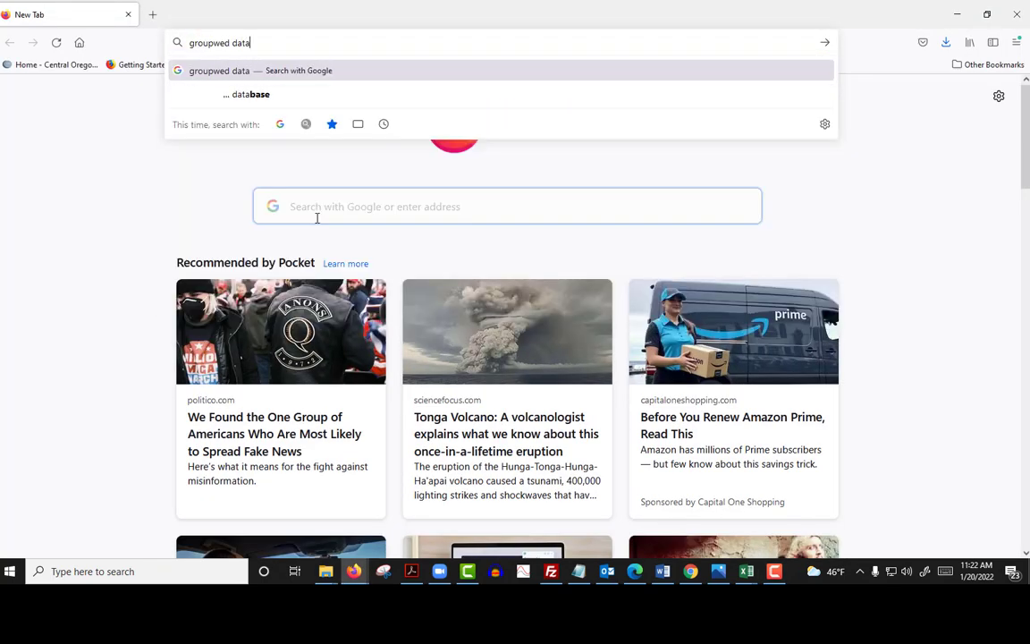
{"action": "key", "text": "Return"}
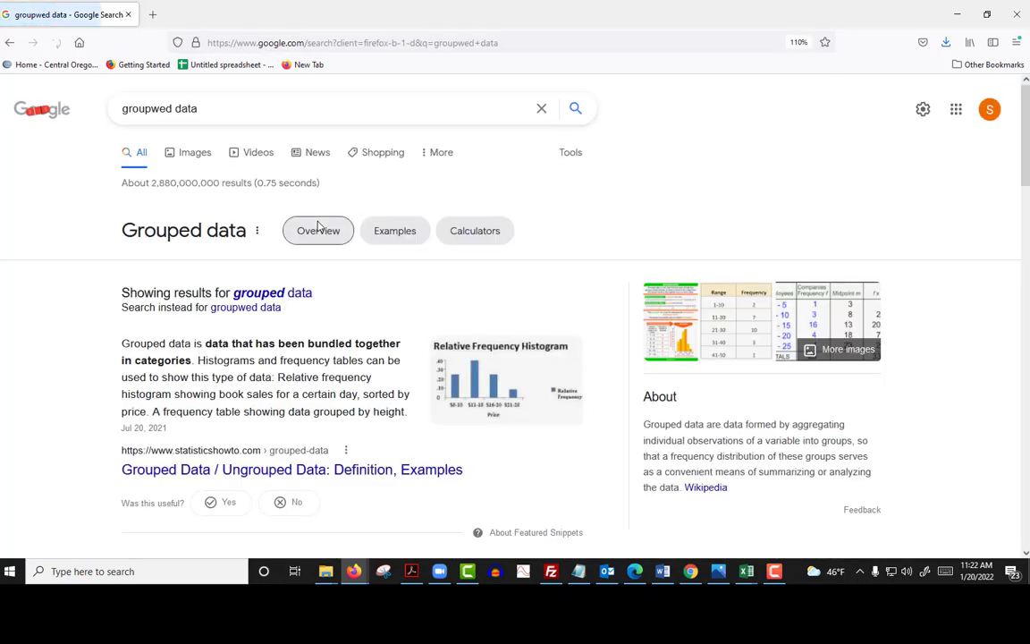
{"action": "left_click", "coordinate": [262, 300]}
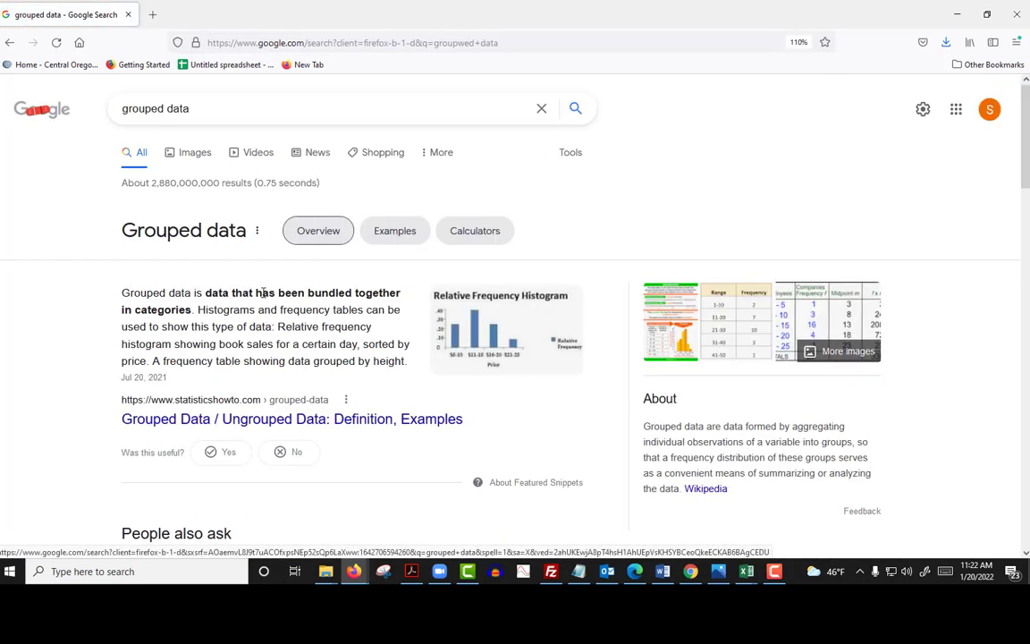
{"action": "left_click", "coordinate": [190, 157]}
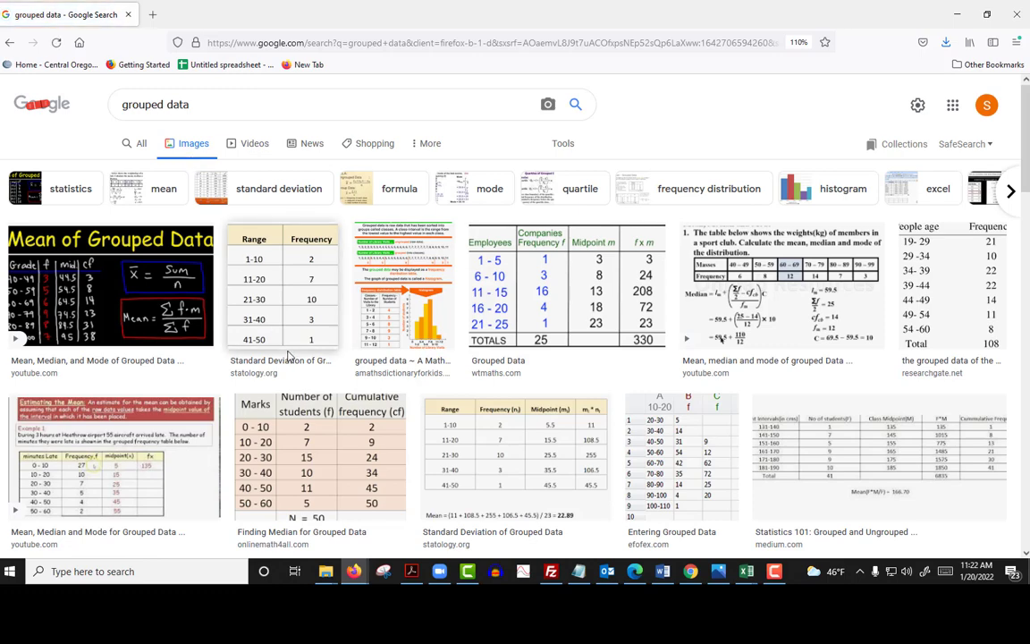
Step: Look through the image results and open the preview of the "Mean of Grouped Data" image
{"action": "scroll", "coordinate": [454, 441], "scroll_direction": "down", "scroll_amount": 2}
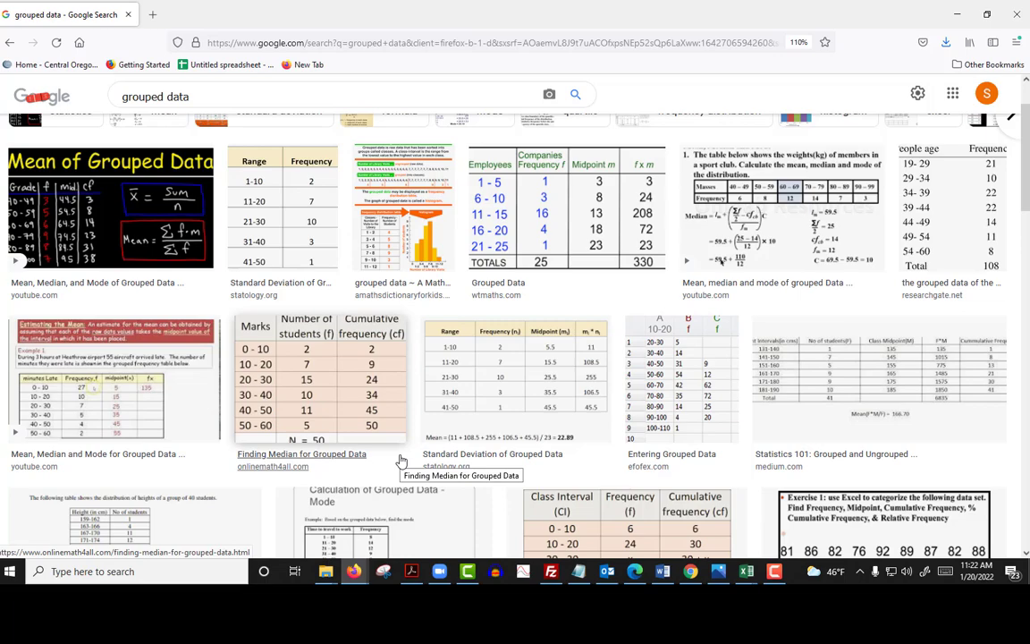
{"action": "scroll", "coordinate": [401, 461], "scroll_direction": "down", "scroll_amount": 2}
{"action": "scroll", "coordinate": [400, 461], "scroll_direction": "down", "scroll_amount": 1}
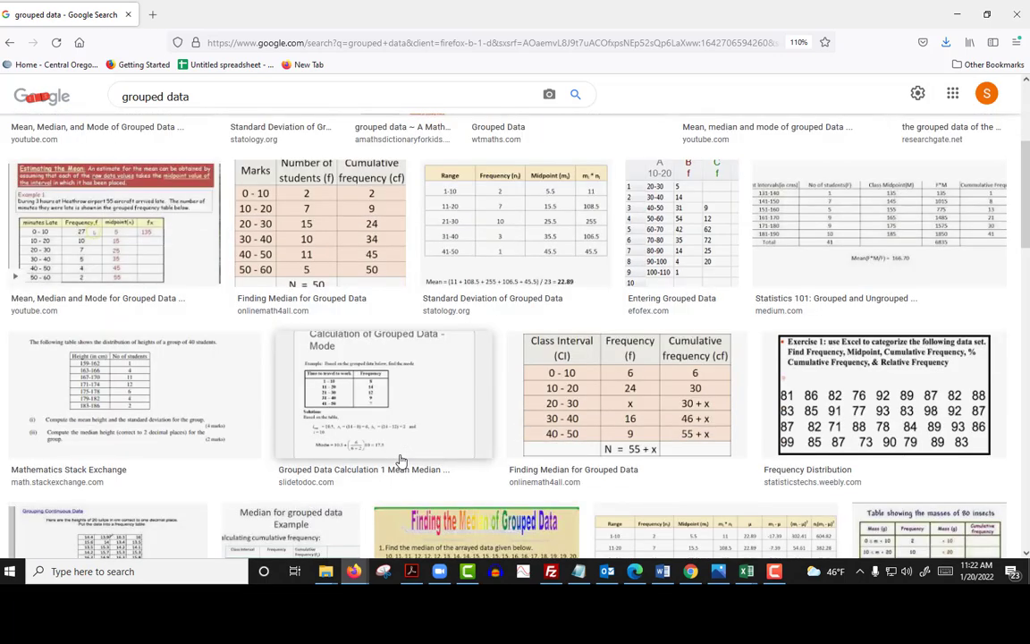
{"action": "scroll", "coordinate": [293, 453], "scroll_direction": "down", "scroll_amount": 5}
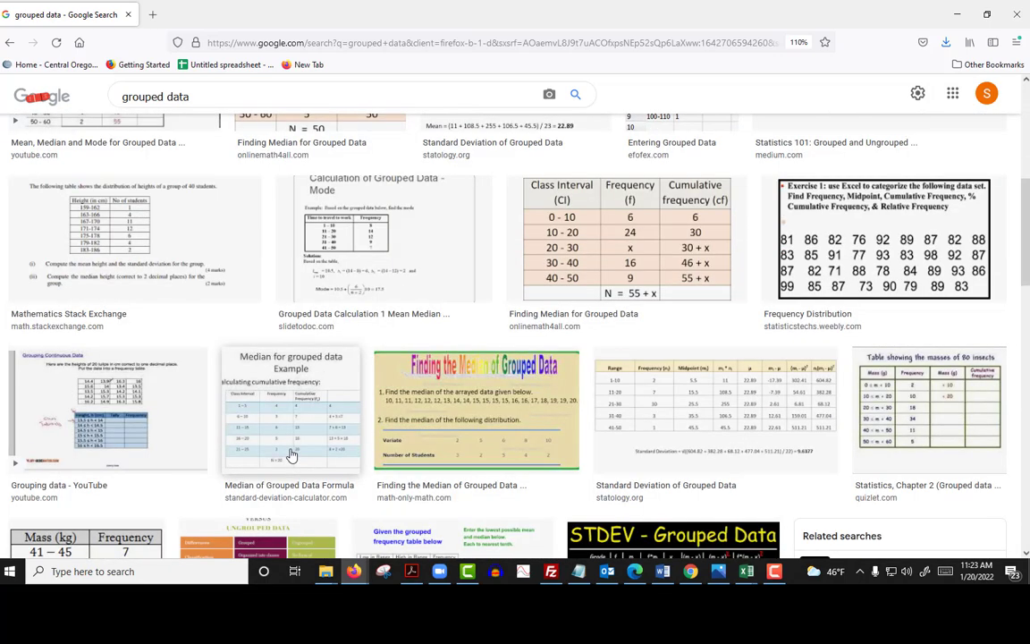
{"action": "scroll", "coordinate": [290, 454], "scroll_direction": "down", "scroll_amount": 1}
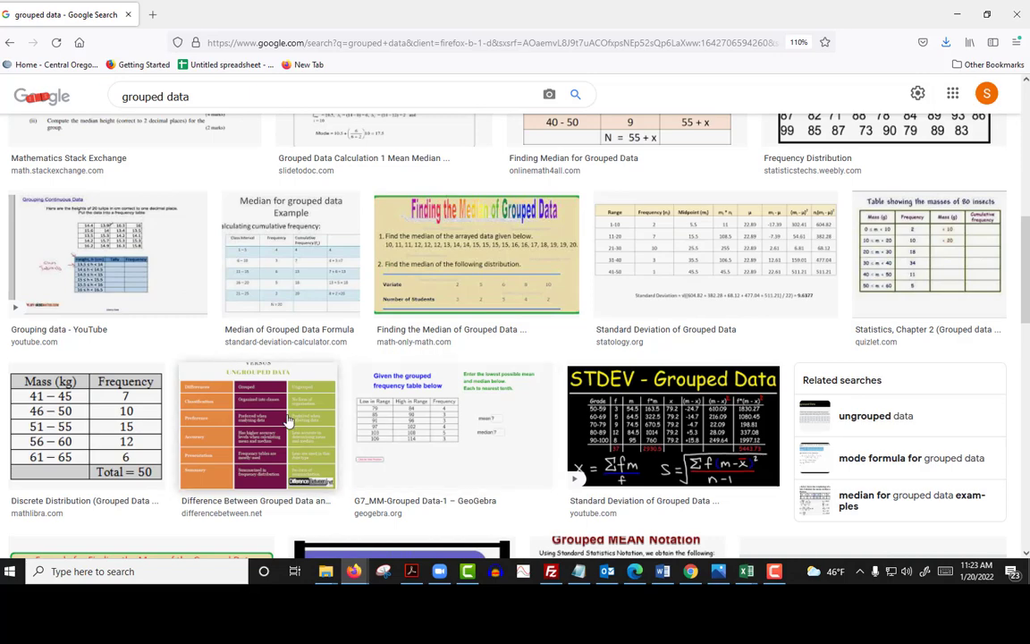
{"action": "scroll", "coordinate": [289, 421], "scroll_direction": "up", "scroll_amount": 6}
{"action": "scroll", "coordinate": [289, 421], "scroll_direction": "up", "scroll_amount": 5}
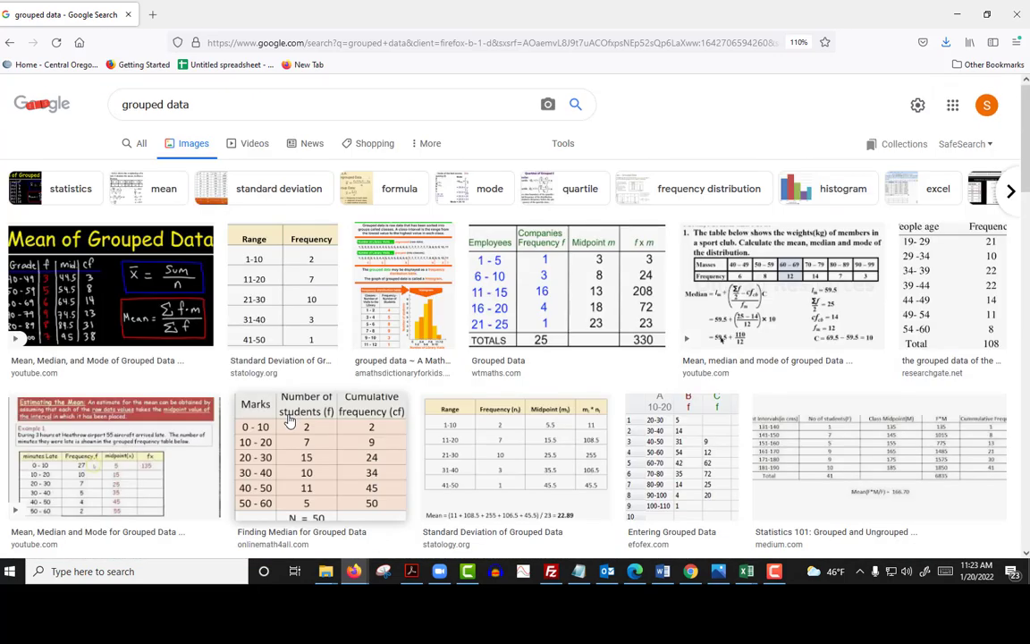
{"action": "left_click", "coordinate": [91, 262]}
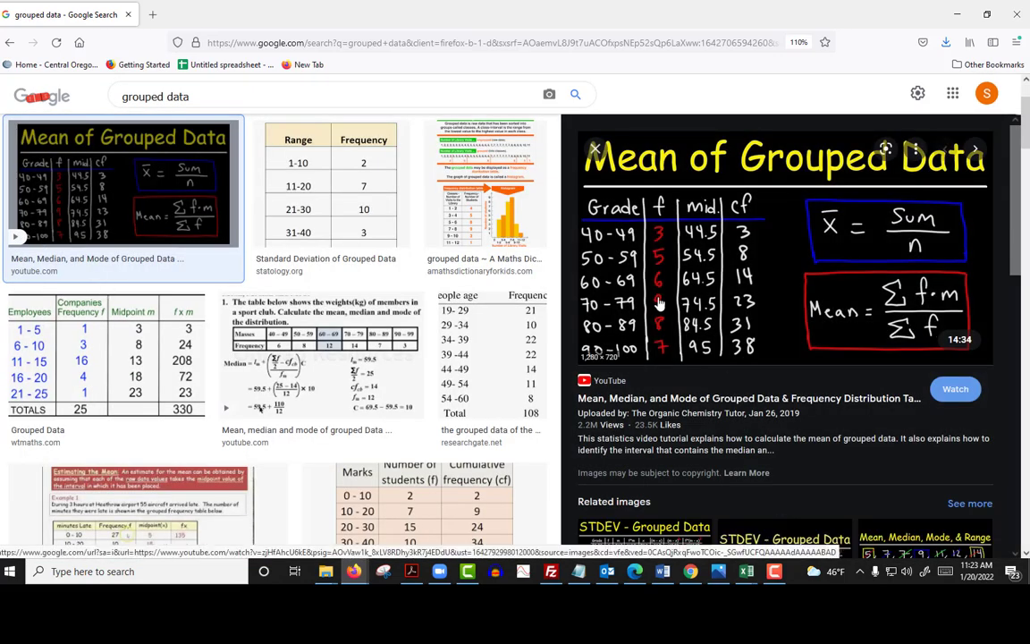
{"action": "left_click", "coordinate": [642, 241]}
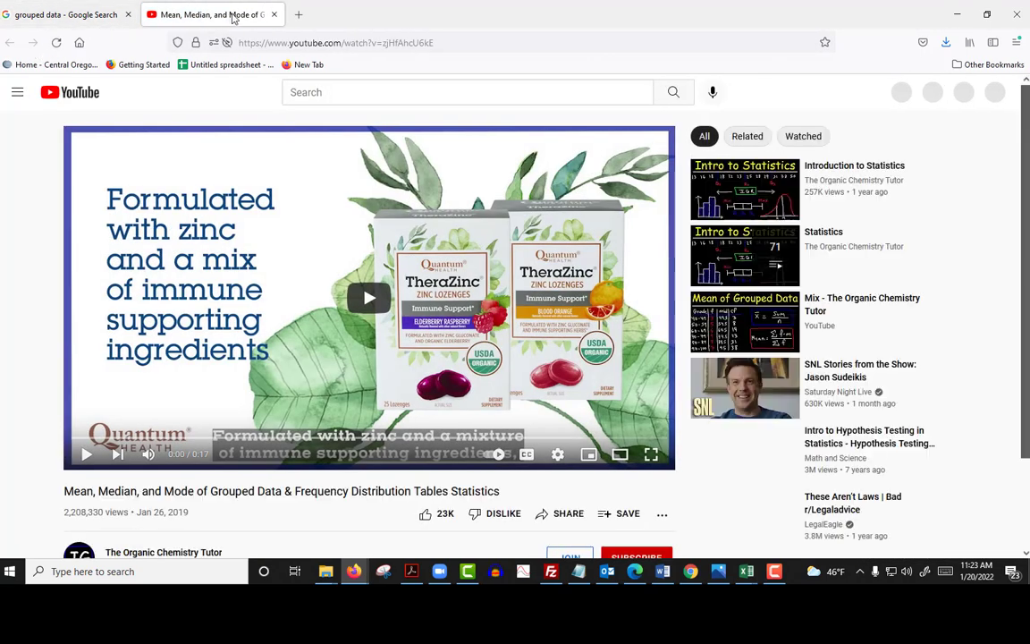
{"action": "left_click", "coordinate": [275, 14]}
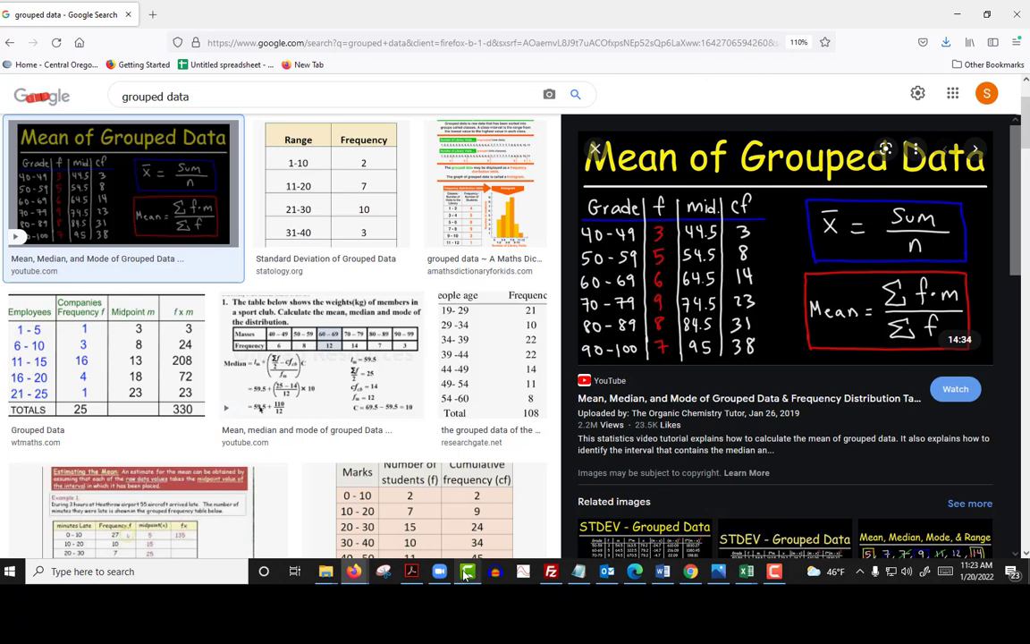
Step: Capture the Grade and f columns of the previewed image with Snipping Tool and copy the snip
{"action": "left_click", "coordinate": [384, 572]}
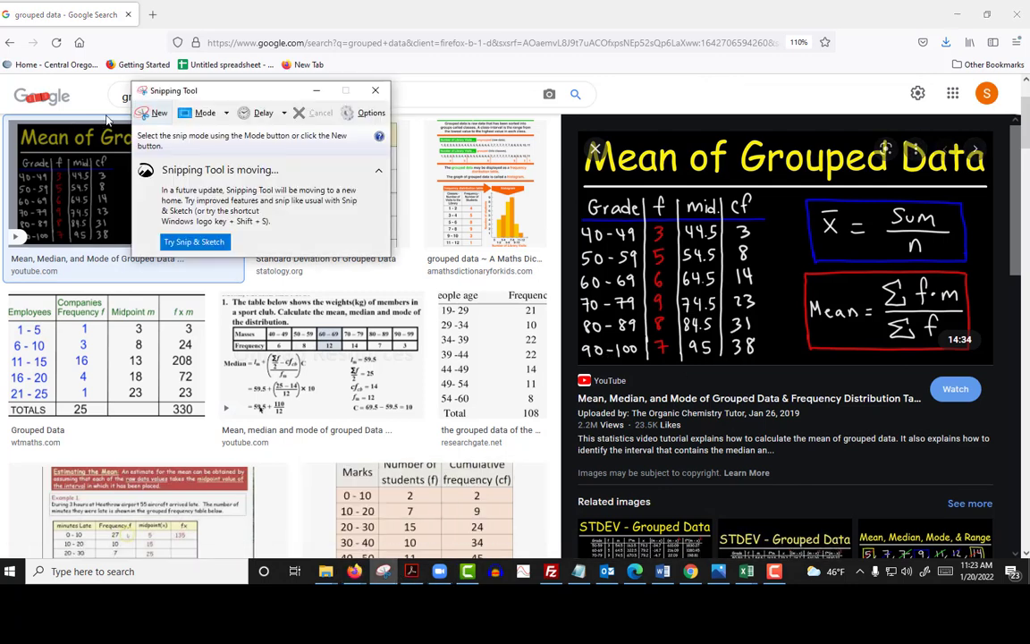
{"action": "left_click", "coordinate": [152, 113]}
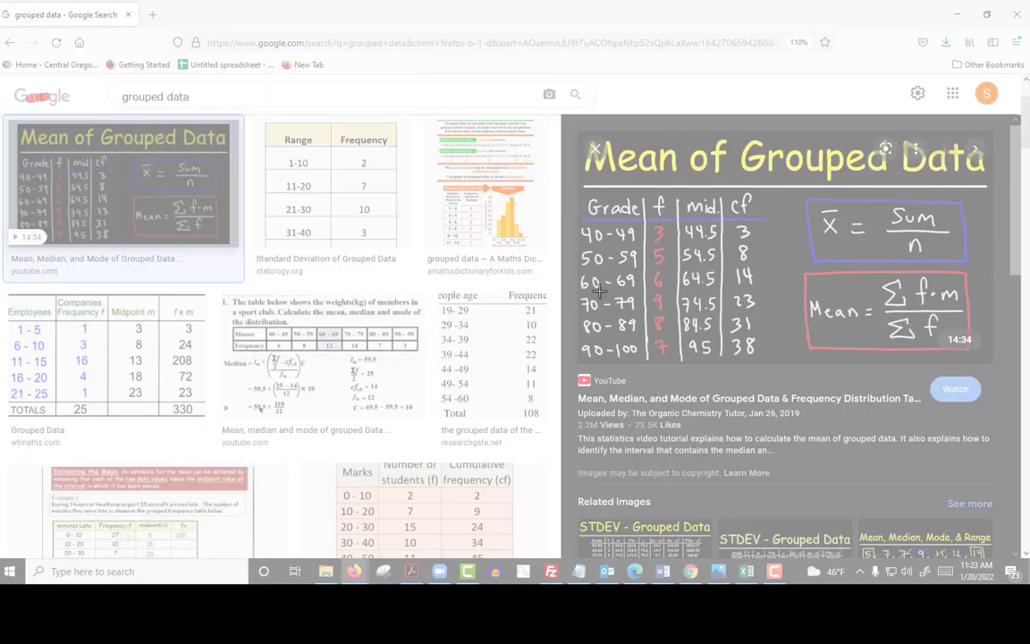
{"action": "left_click_drag", "start_coordinate": [582, 187], "coordinate": [680, 371]}
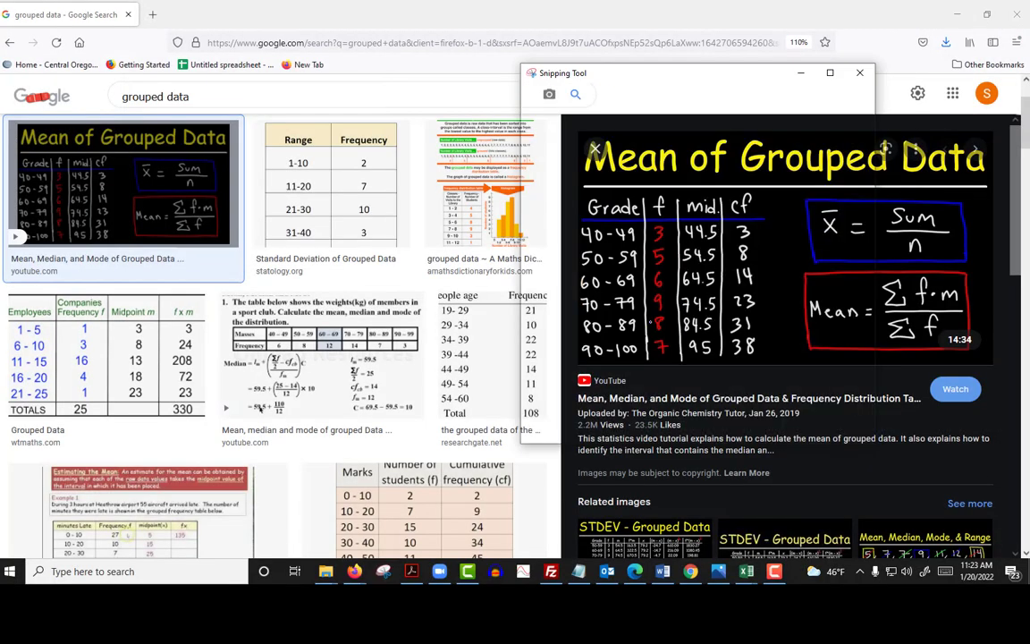
{"action": "right_click", "coordinate": [638, 297]}
{"action": "left_click", "coordinate": [679, 326]}
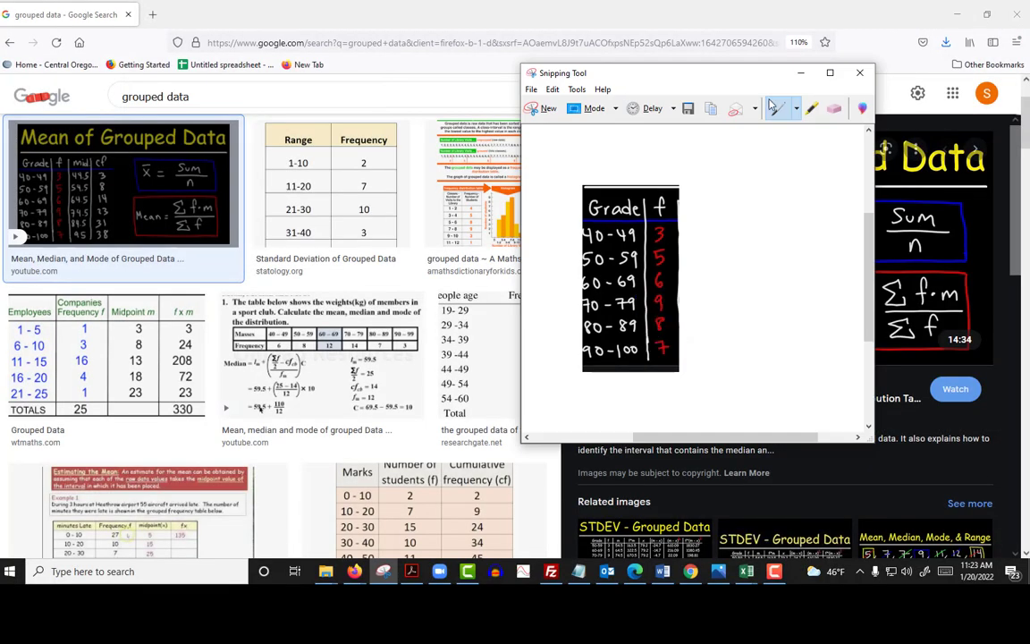
Step: Switch to Excel, paste the snip into the blank worksheet, enlarge it and place it over about columns Q to U from row 2
{"action": "left_click", "coordinate": [803, 73]}
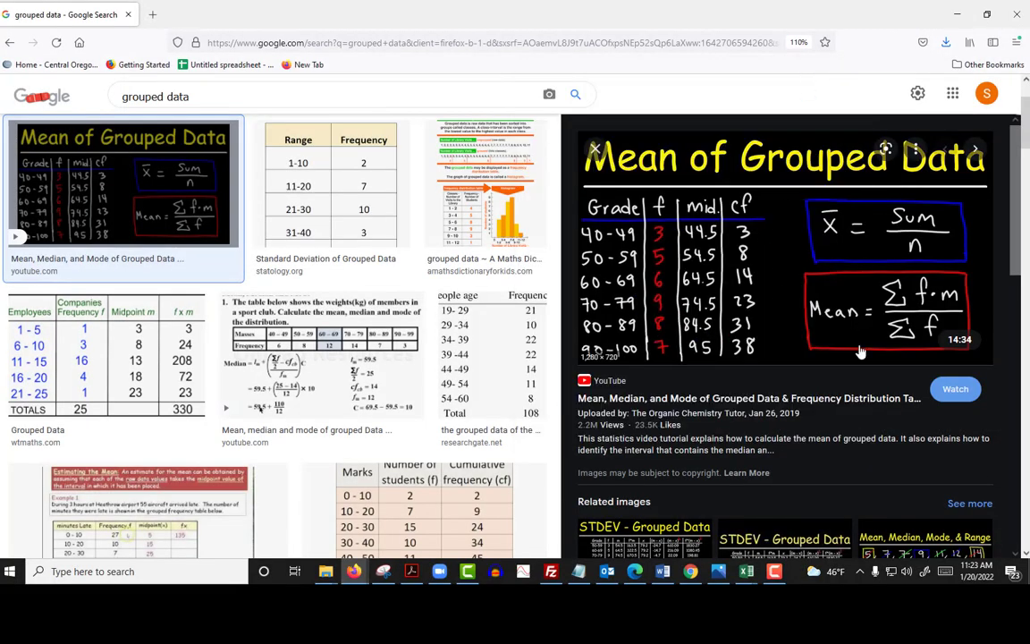
{"action": "left_click", "coordinate": [955, 16]}
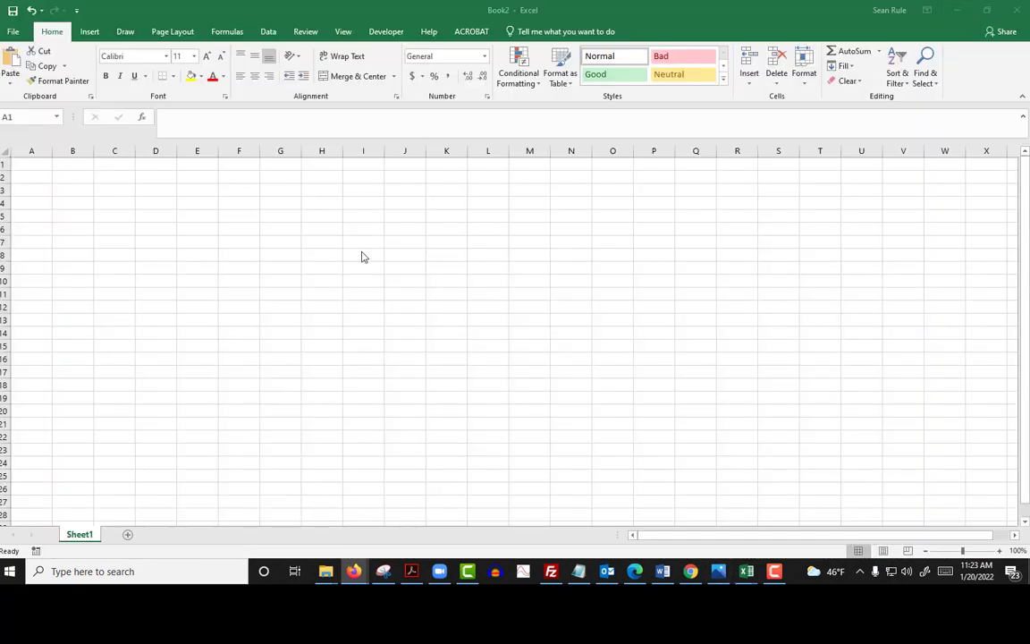
{"action": "key", "text": "ctrl+v"}
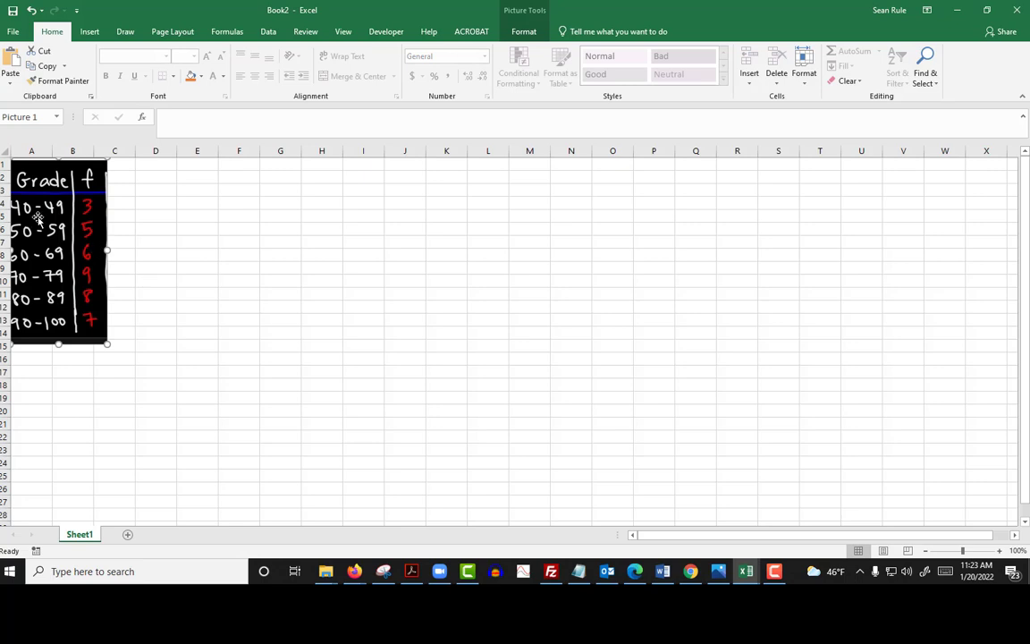
{"action": "left_click_drag", "start_coordinate": [27, 179], "coordinate": [694, 187]}
{"action": "left_click_drag", "start_coordinate": [777, 355], "coordinate": [872, 414]}
{"action": "left_click_drag", "start_coordinate": [681, 168], "coordinate": [708, 218]}
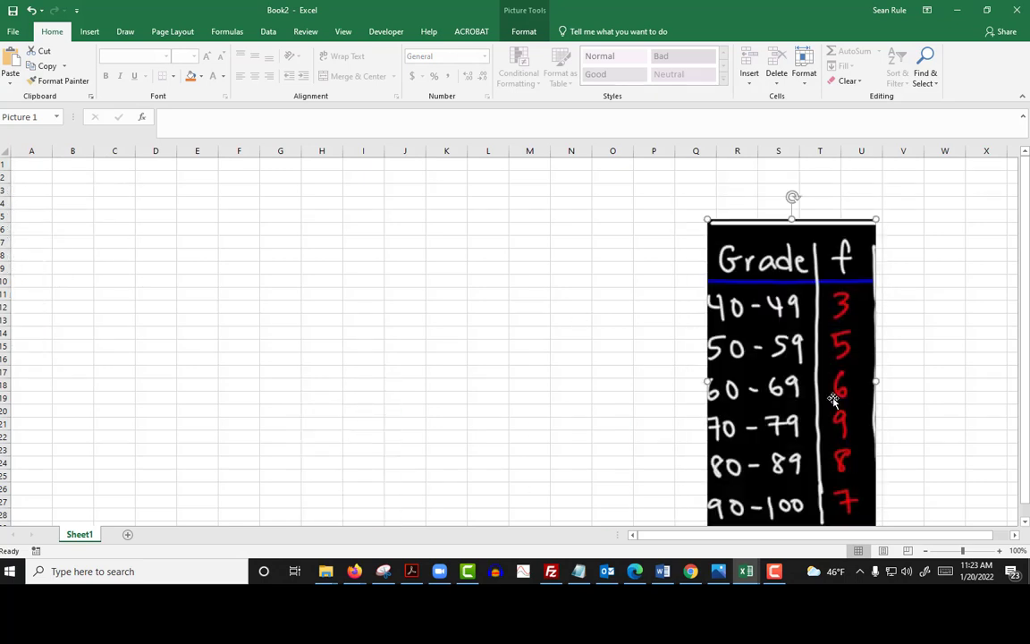
{"action": "left_click_drag", "start_coordinate": [832, 408], "coordinate": [814, 366]}
Step: Enter Grade classes 40 to 49 through 90 to 100 with Frequency values 3, 5, 6, 9, 8, 7 in C3:D9, and delete the picture
{"action": "left_click", "coordinate": [120, 193]}
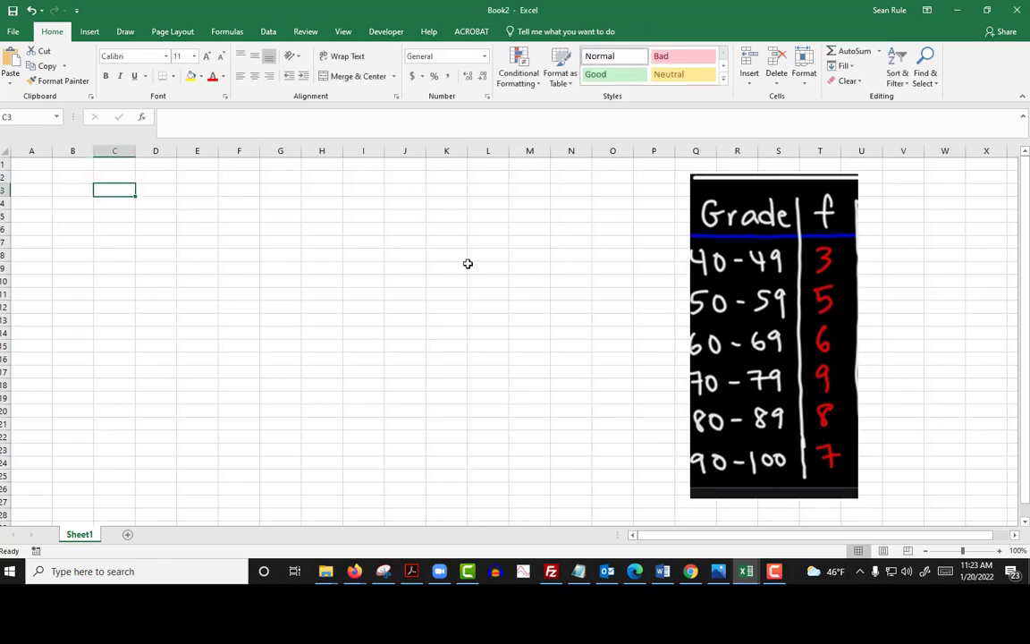
{"action": "type", "text": "Grade"}
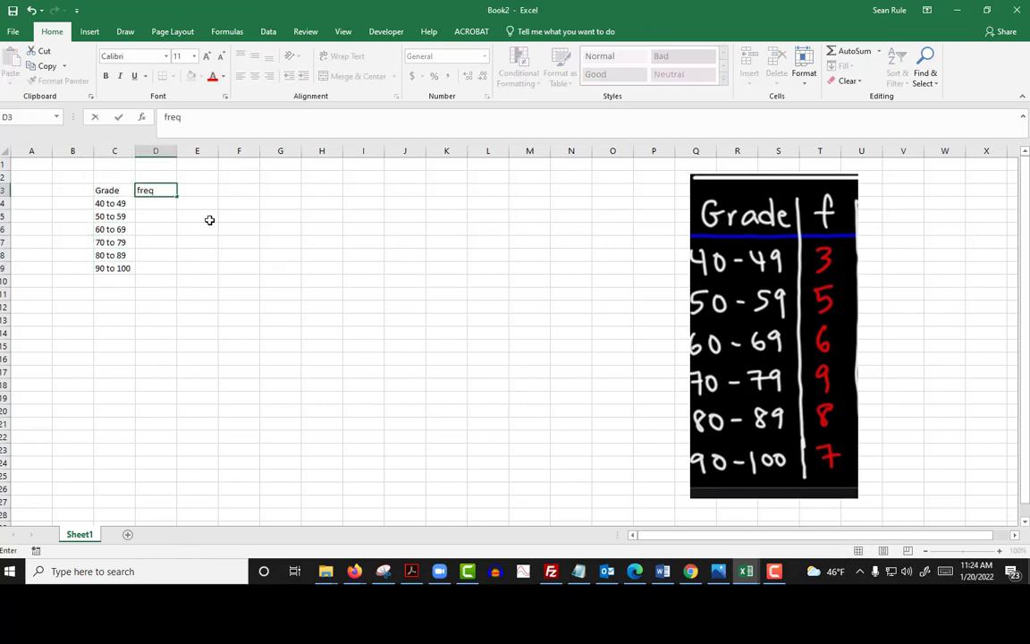
{"action": "left_click", "coordinate": [646, 412]}
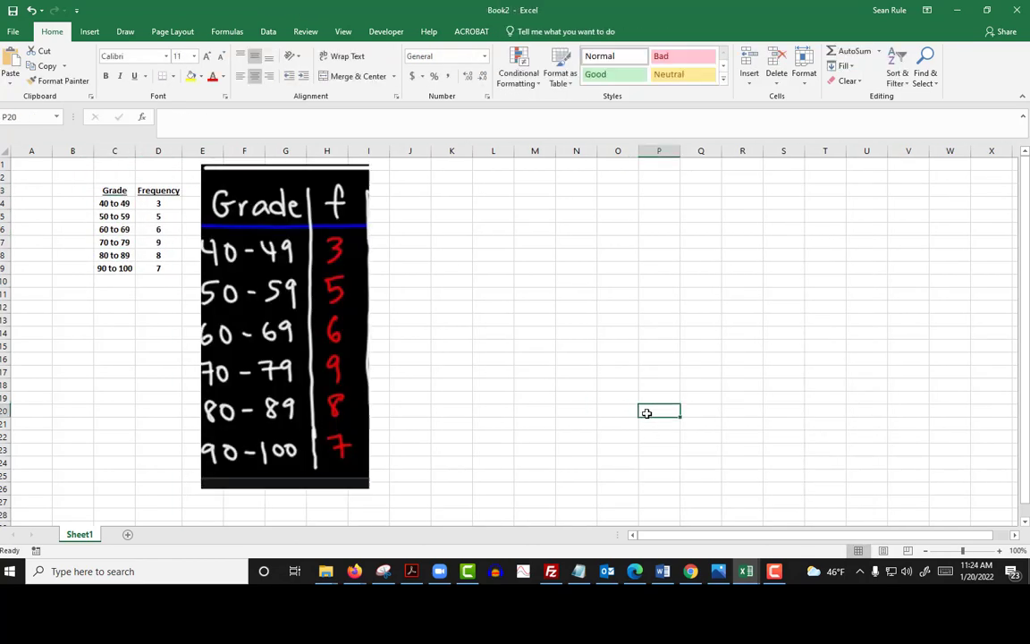
{"action": "left_click", "coordinate": [272, 235]}
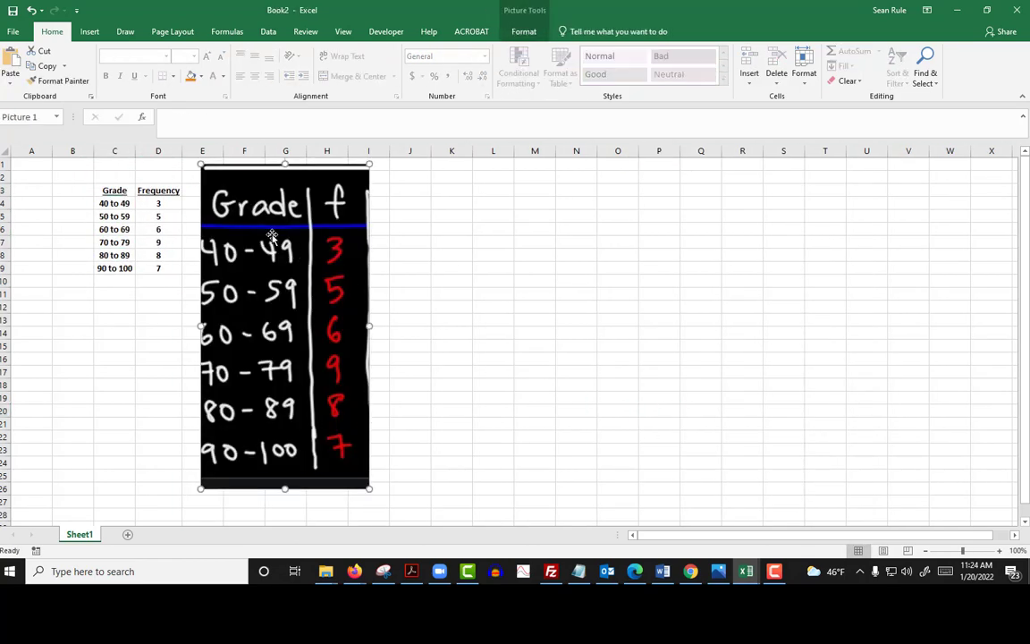
{"action": "key", "text": "Delete"}
Step: Insert a 2-D clustered column chart from the Frequency data in D3:D9 and widen it to about column N
{"action": "left_click", "coordinate": [999, 551]}
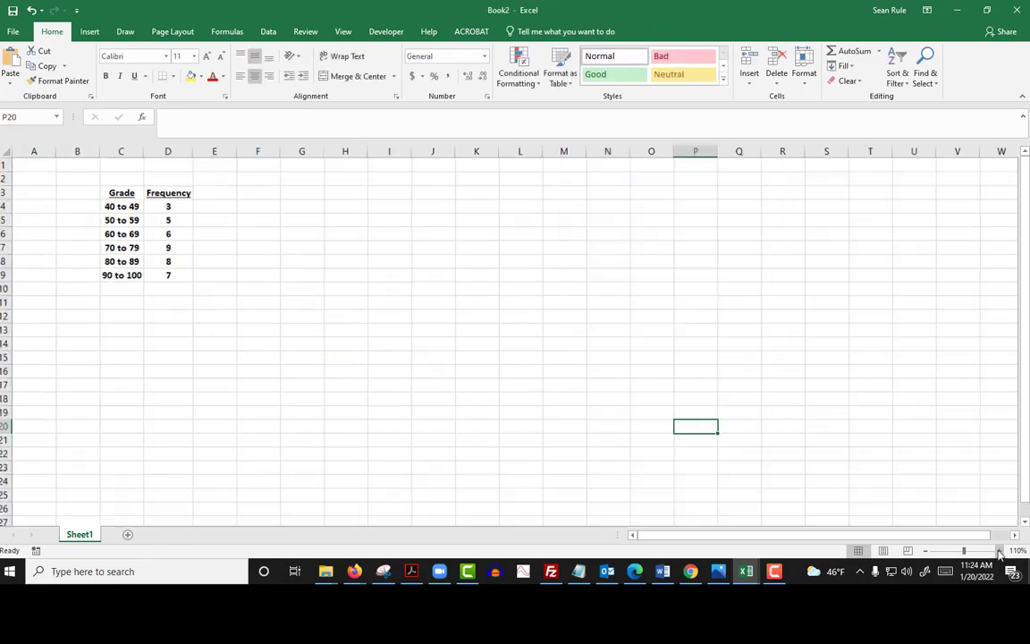
{"action": "left_click", "coordinate": [999, 551]}
{"action": "left_click", "coordinate": [999, 551]}
{"action": "left_click", "coordinate": [999, 551]}
{"action": "left_click", "coordinate": [999, 551]}
{"action": "left_click", "coordinate": [310, 310]}
{"action": "scroll", "coordinate": [262, 254], "scroll_direction": "up", "scroll_amount": 1}
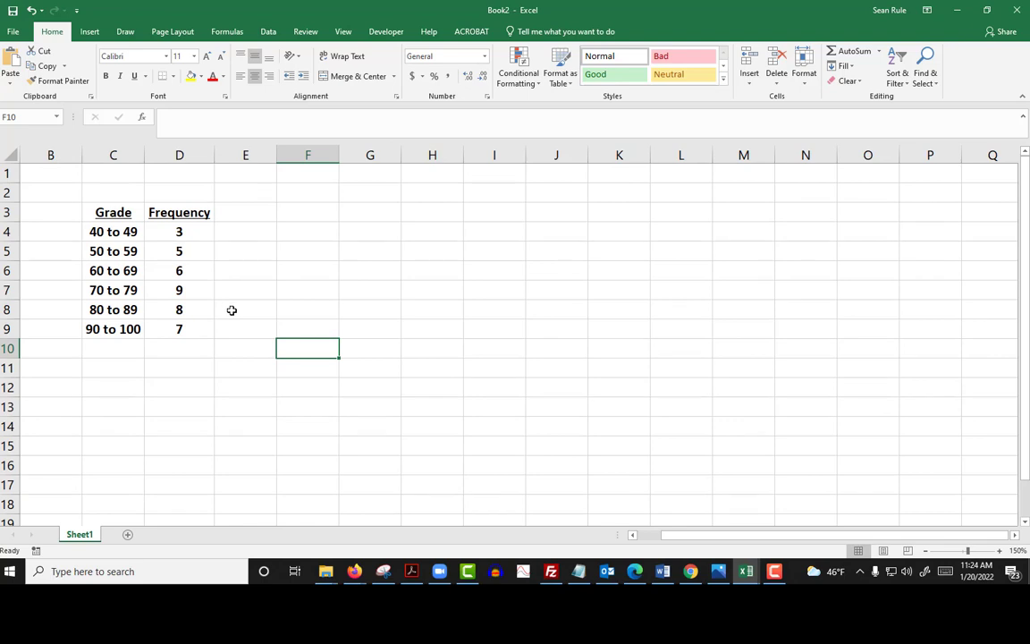
{"action": "left_click_drag", "start_coordinate": [169, 212], "coordinate": [177, 327]}
{"action": "left_click", "coordinate": [93, 33]}
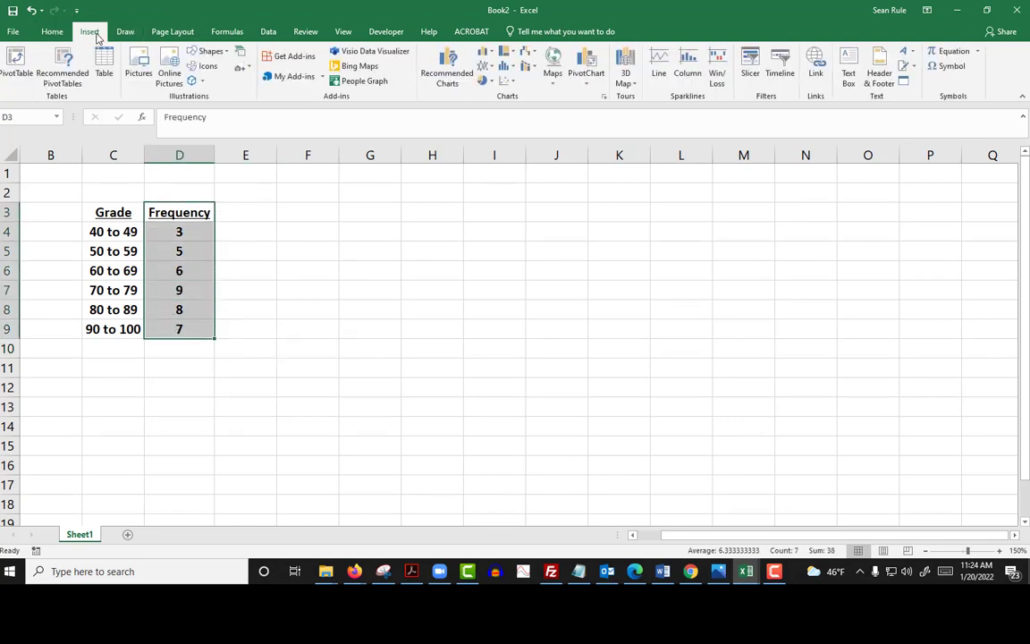
{"action": "left_click", "coordinate": [484, 54]}
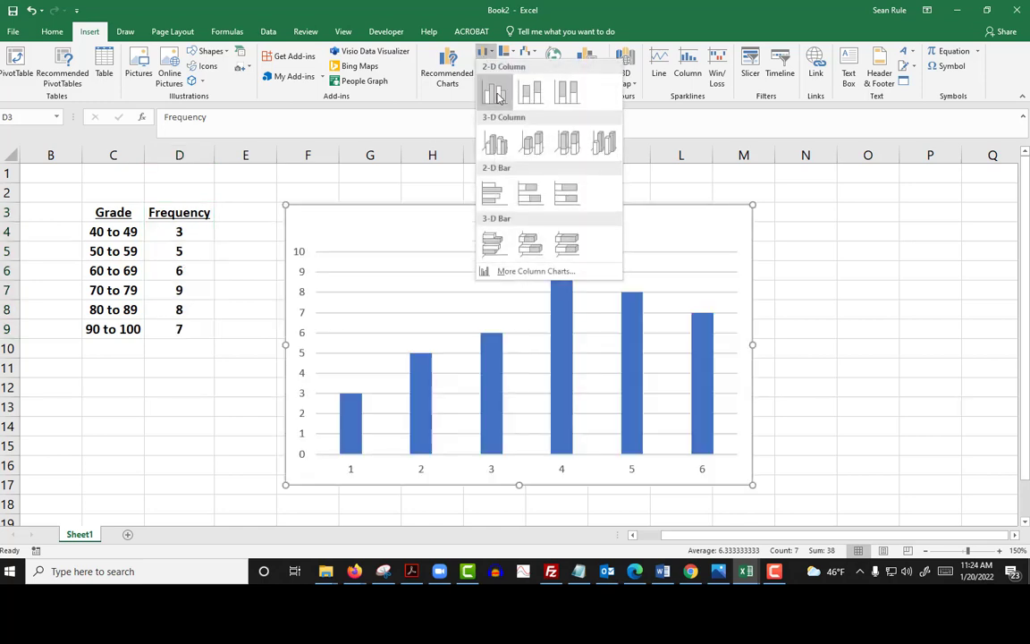
{"action": "left_click", "coordinate": [495, 92]}
{"action": "left_click_drag", "start_coordinate": [754, 346], "coordinate": [856, 345]}
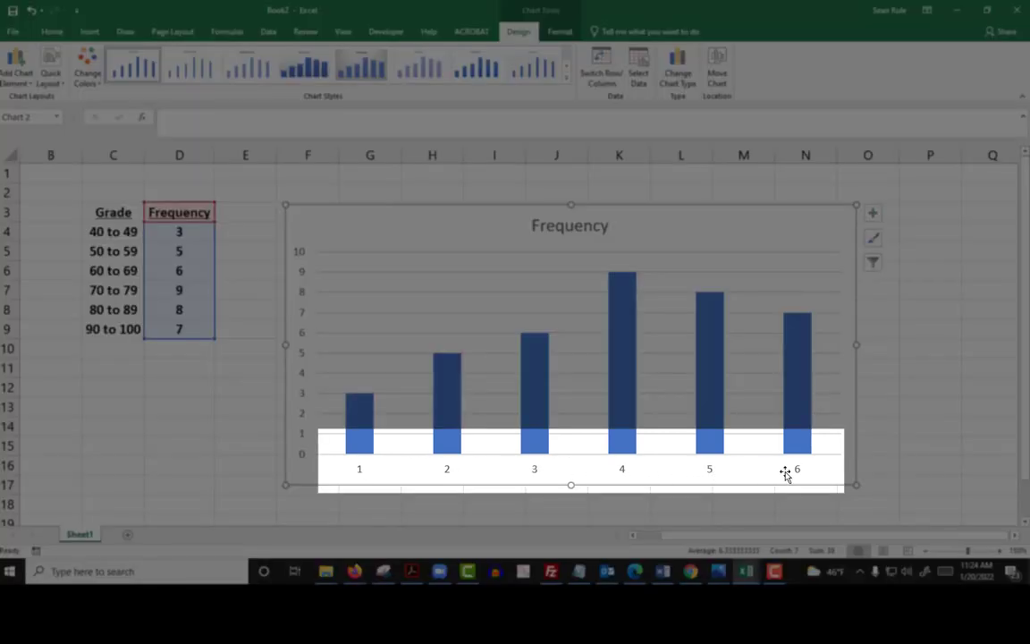
Step: Set the chart's horizontal axis labels to the grade classes in C4:C9
{"action": "right_click", "coordinate": [761, 270]}
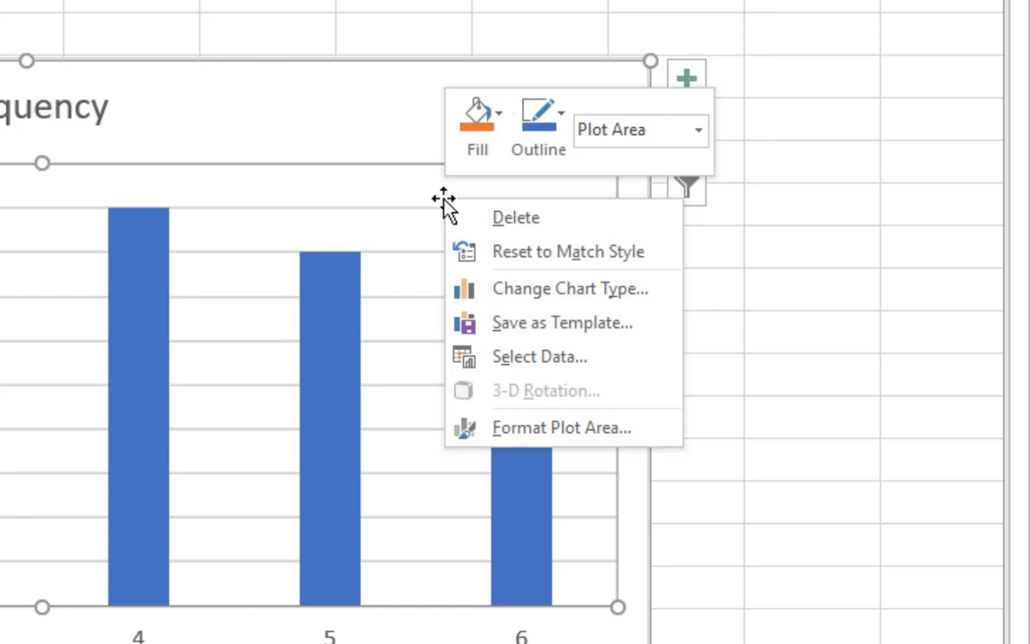
{"action": "left_click", "coordinate": [575, 358]}
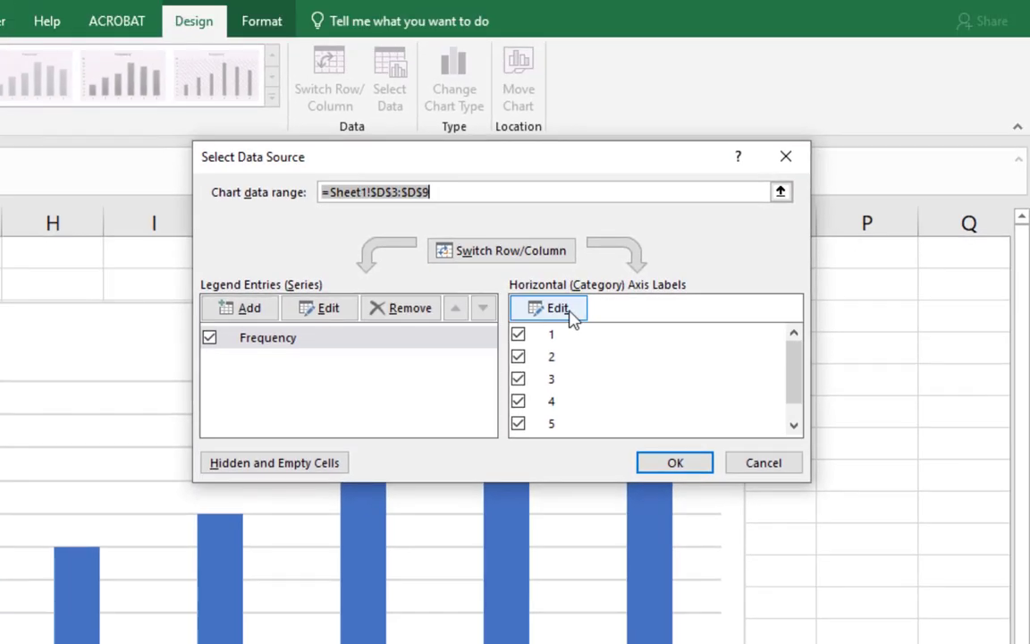
{"action": "left_click", "coordinate": [557, 309]}
{"action": "left_click_drag", "start_coordinate": [54, 259], "coordinate": [71, 362]}
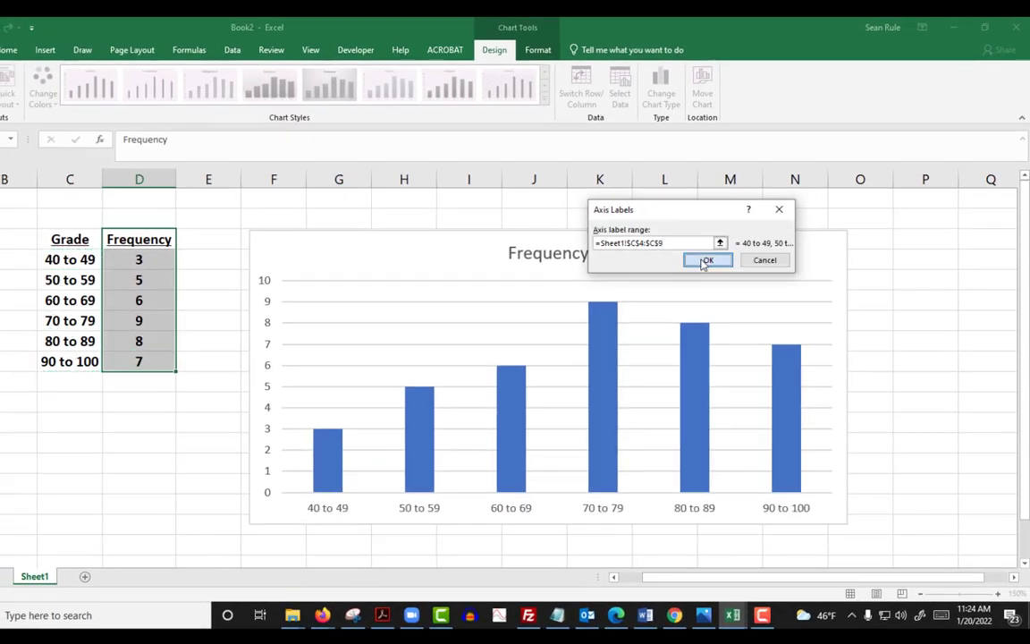
{"action": "left_click", "coordinate": [706, 261]}
{"action": "left_click", "coordinate": [796, 331]}
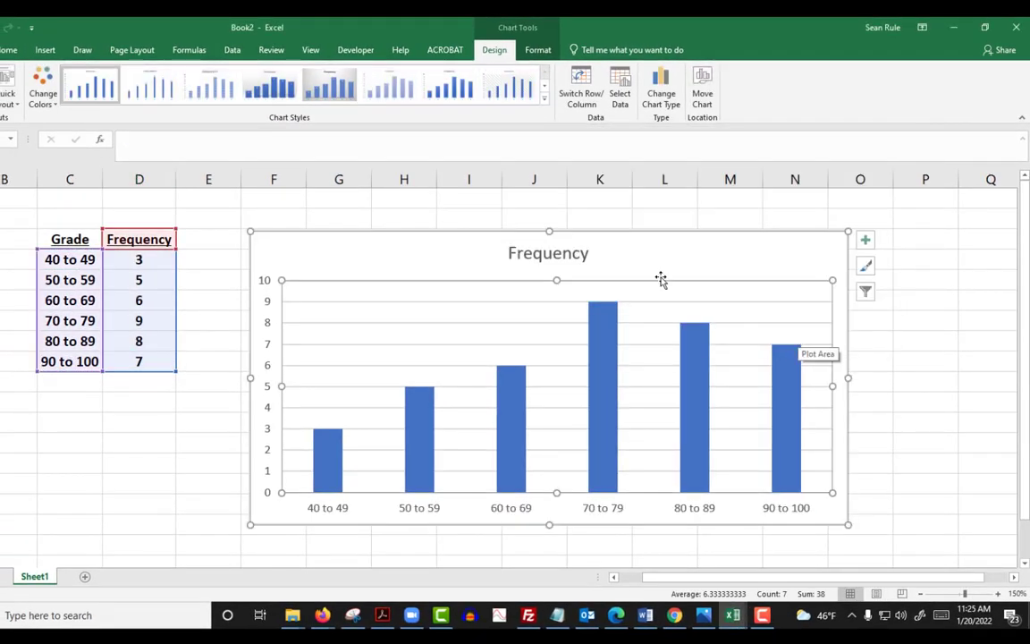
Step: Replace the chart title with "Some Data I Stole"
{"action": "left_click", "coordinate": [542, 242]}
{"action": "double_click", "coordinate": [535, 254]}
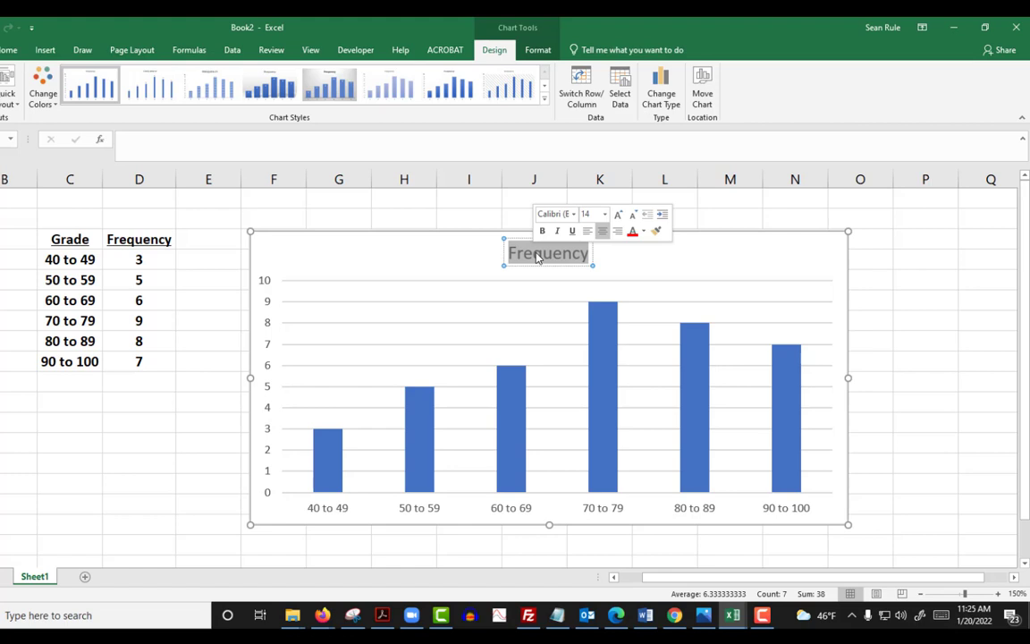
{"action": "type", "text": "Some Data A"}
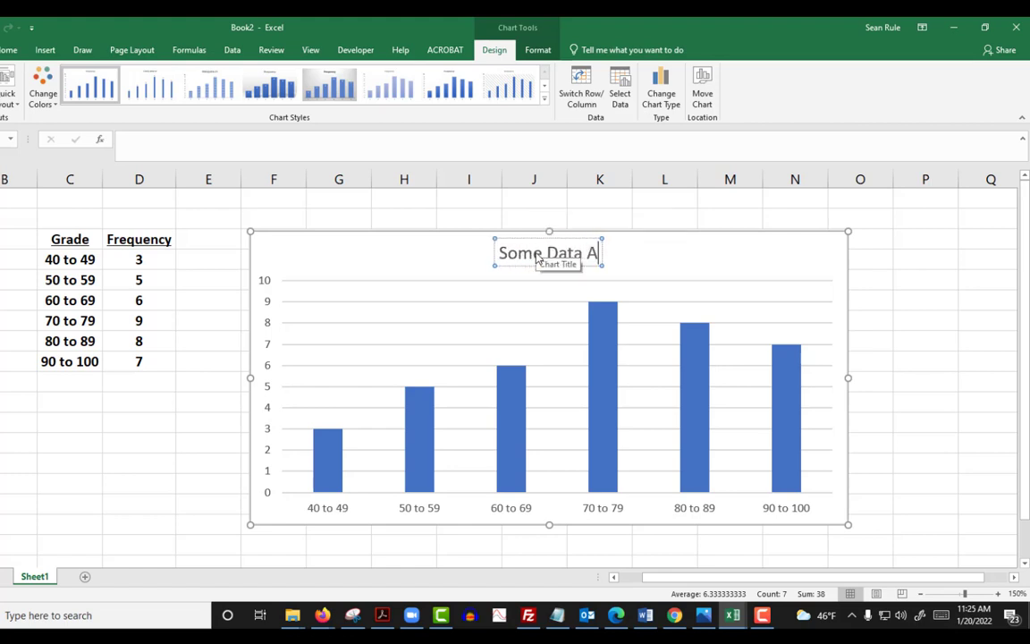
{"action": "key", "text": "BackSpace"}
{"action": "type", "text": "I"}
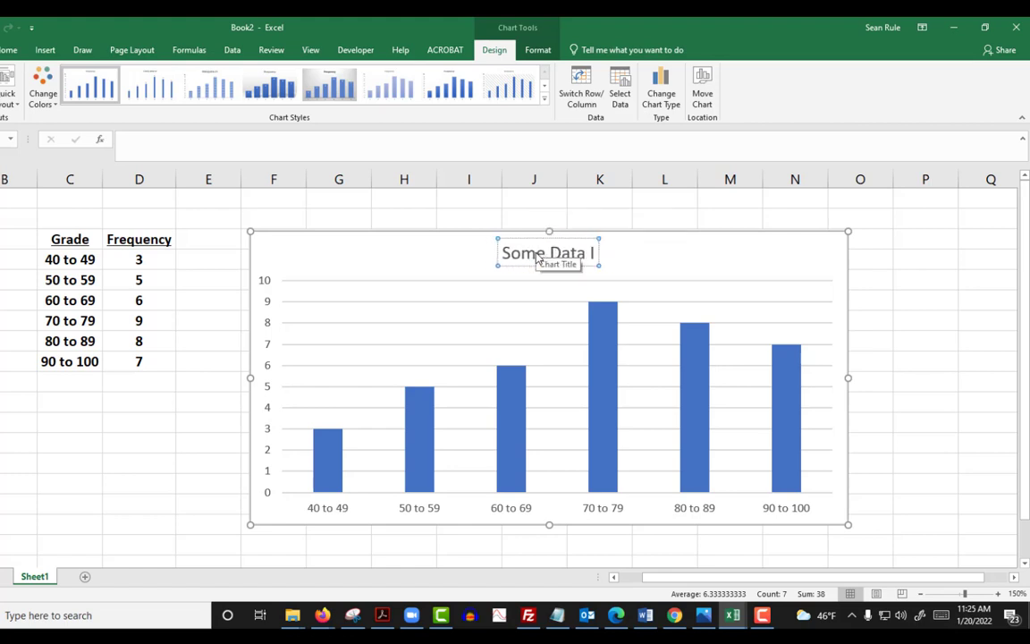
{"action": "type", "text": " Stole"}
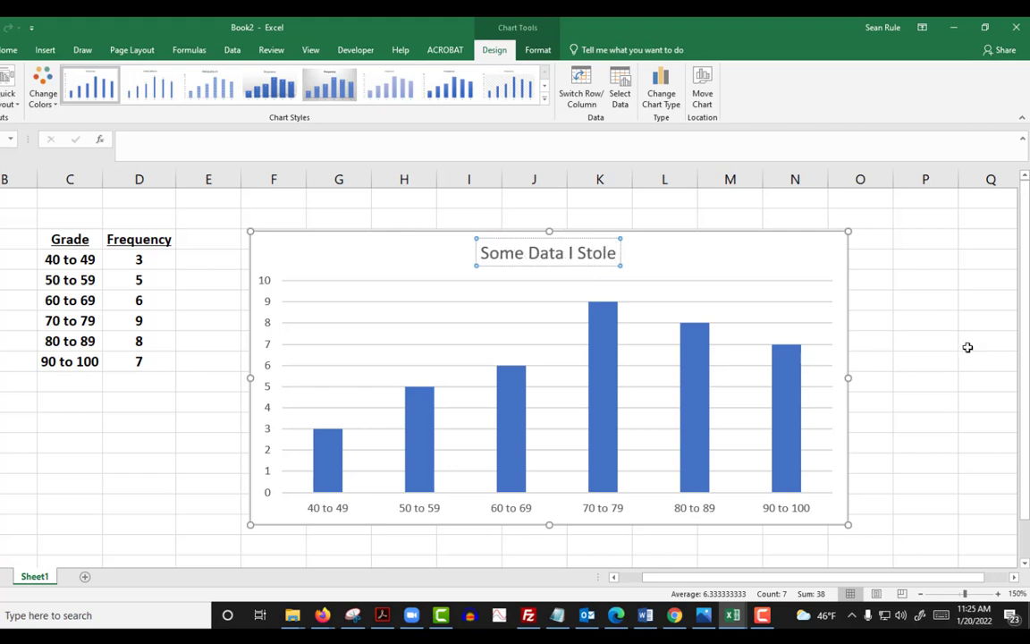
{"action": "left_click", "coordinate": [881, 304]}
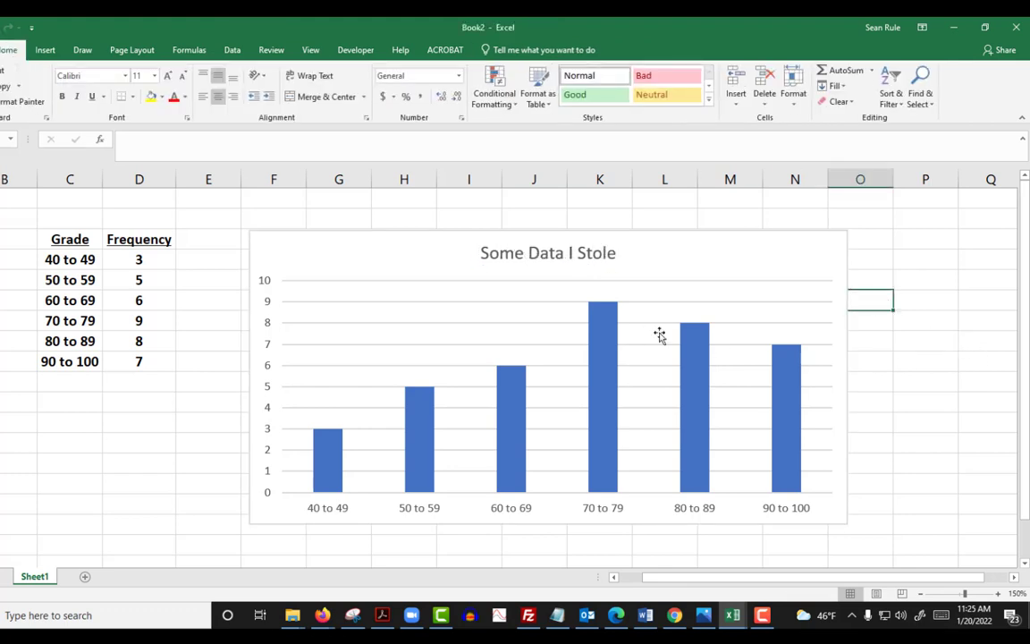
Step: Append "(grades)" to the end of the chart title so it reads "Some Data I Stole (grades)"
{"action": "left_click", "coordinate": [604, 254]}
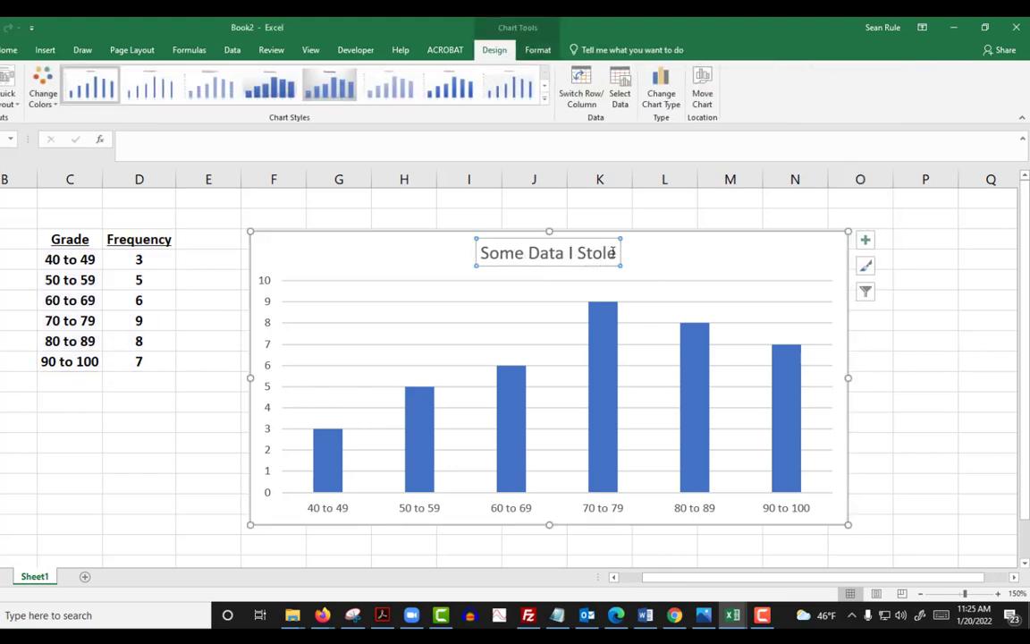
{"action": "left_click", "coordinate": [613, 254]}
{"action": "type", "text": "(ghrades)"}
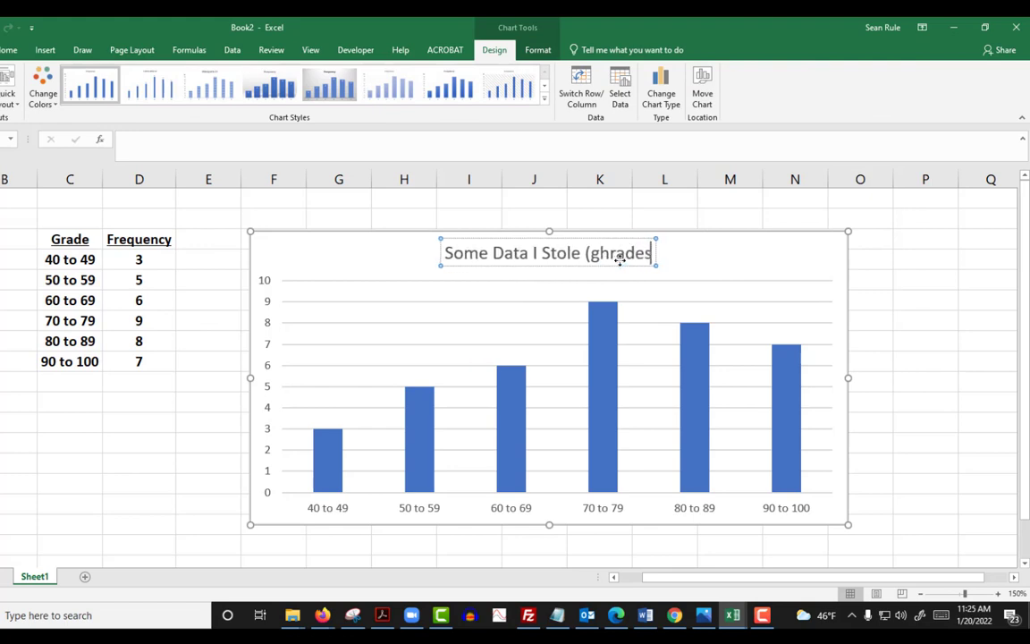
{"action": "key", "text": "BackSpace"}
{"action": "key", "text": "BackSpace"}
{"action": "key", "text": "BackSpace"}
{"action": "key", "text": "BackSpace"}
{"action": "key", "text": "BackSpace"}
{"action": "key", "text": "BackSpace"}
{"action": "key", "text": "BackSpace"}
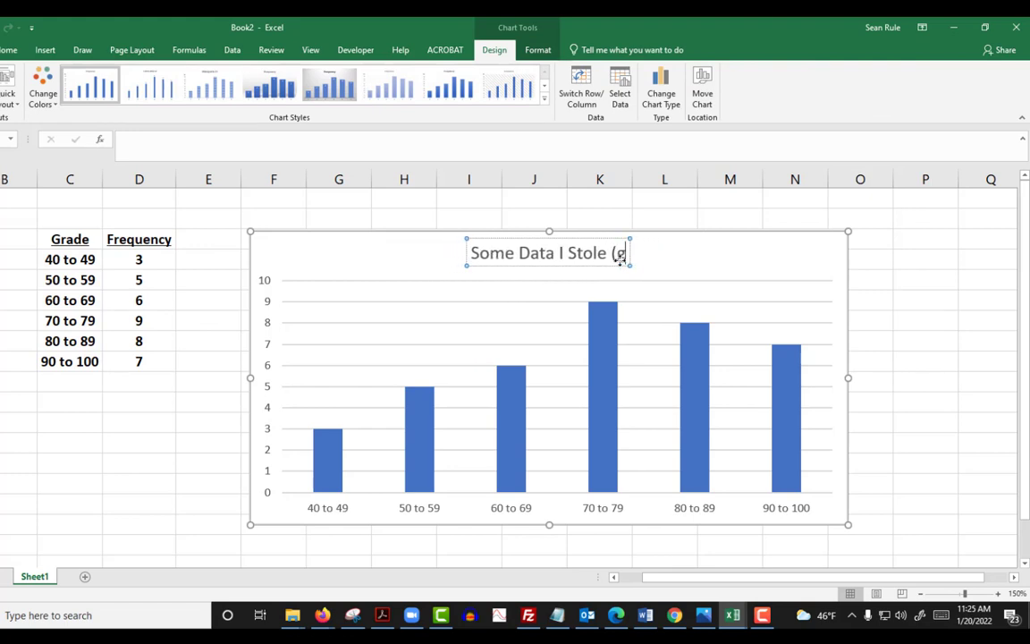
{"action": "type", "text": "rades)"}
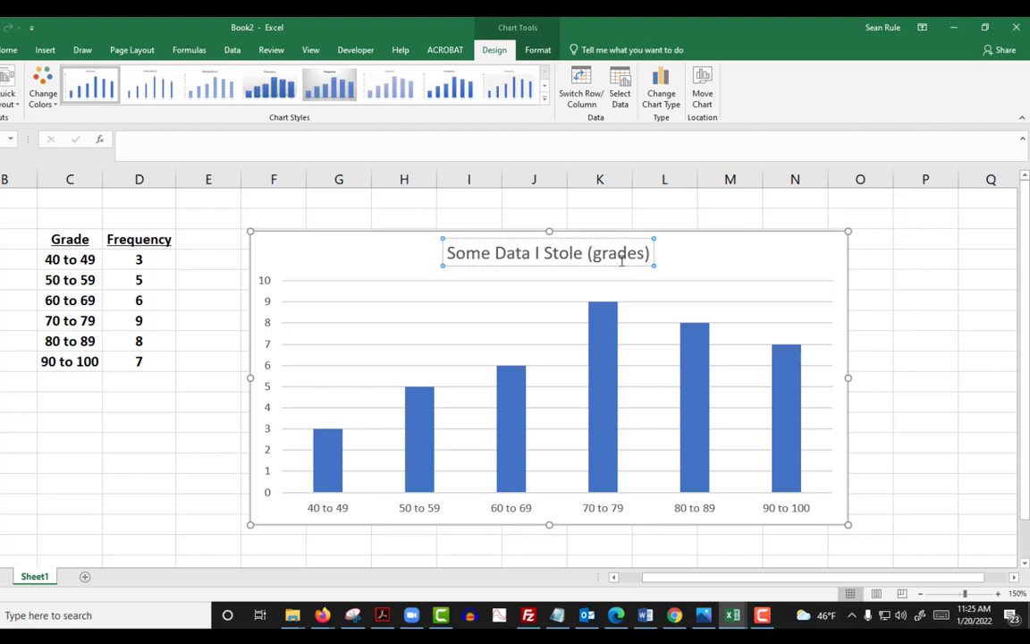
{"action": "left_click", "coordinate": [885, 351]}
Step: Delete the vertical axis from the chart
{"action": "left_click", "coordinate": [265, 333]}
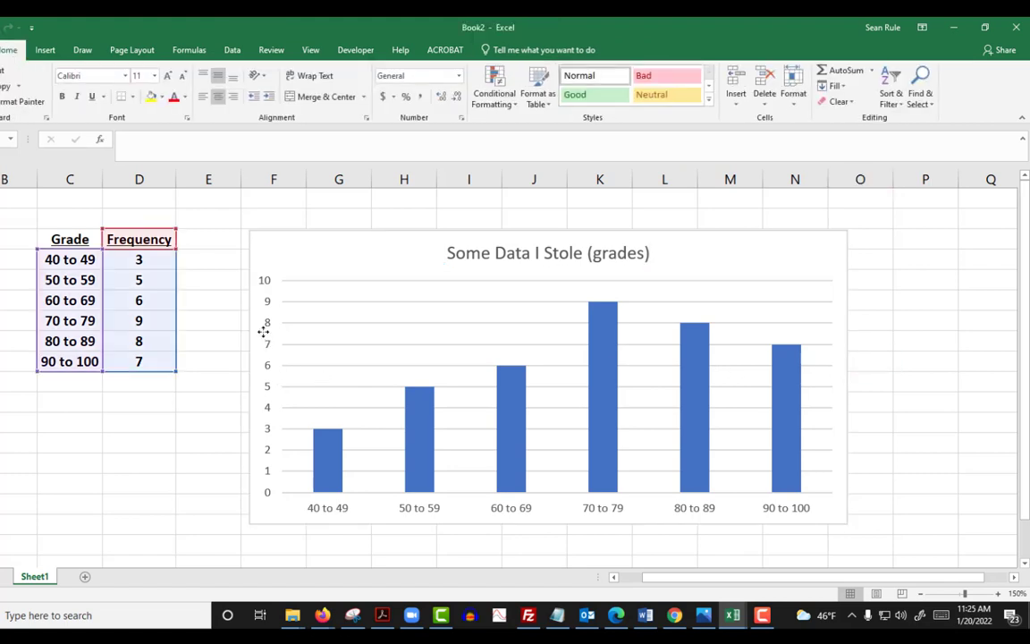
{"action": "left_click", "coordinate": [267, 306]}
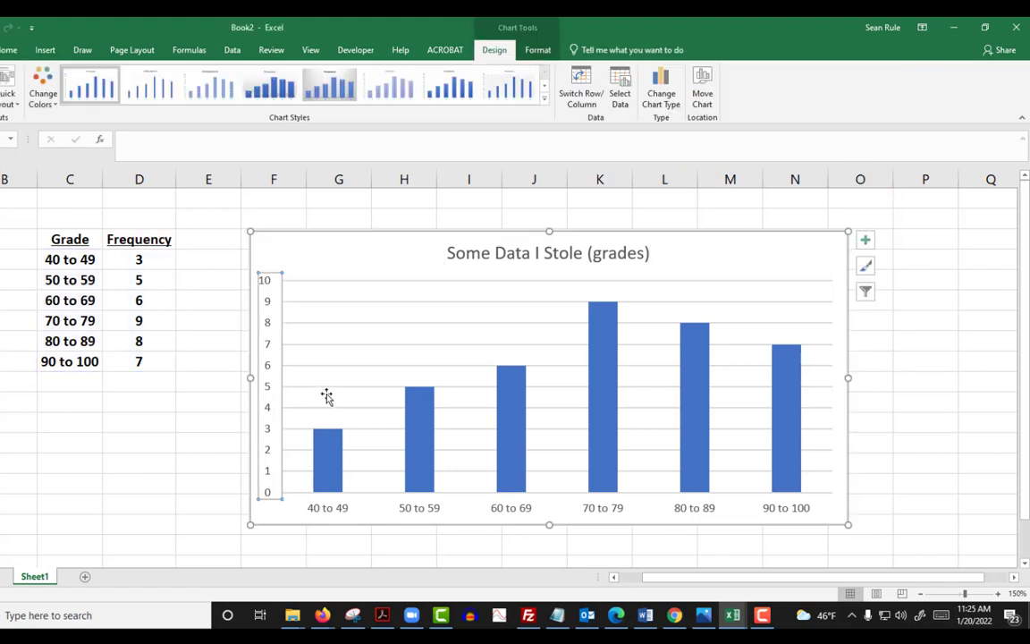
{"action": "key", "text": "Delete"}
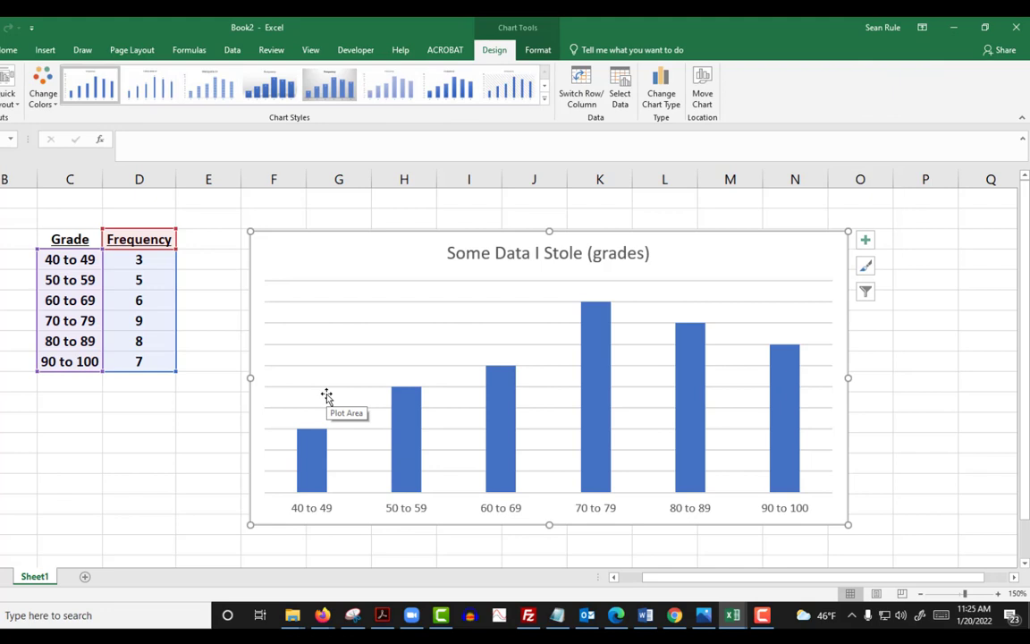
Step: Add data labels to the Frequency columns and delete the chart's horizontal gridlines
{"action": "right_click", "coordinate": [513, 413]}
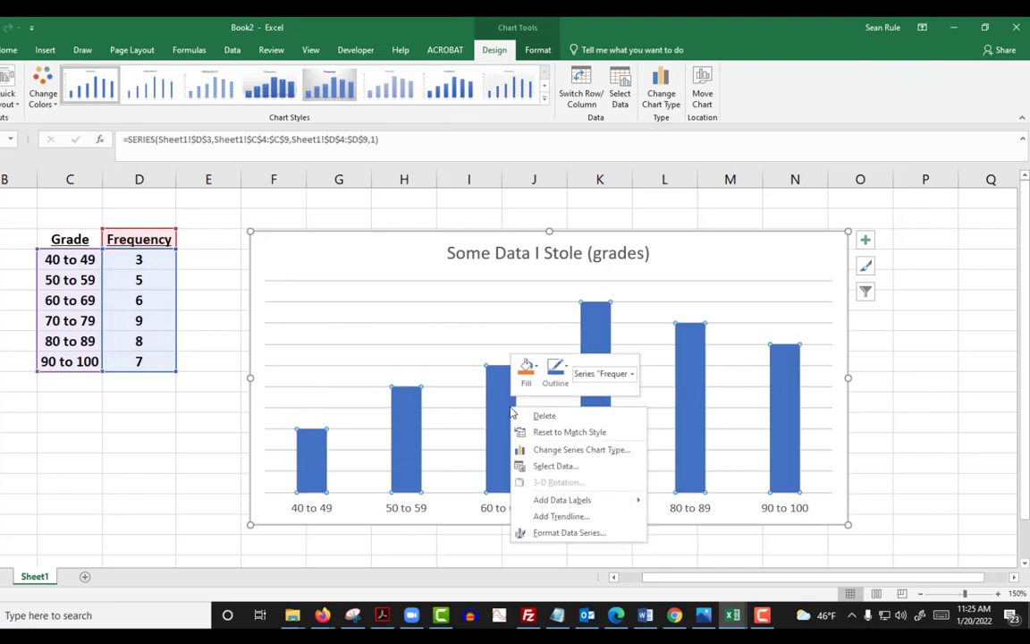
{"action": "left_click", "coordinate": [562, 500]}
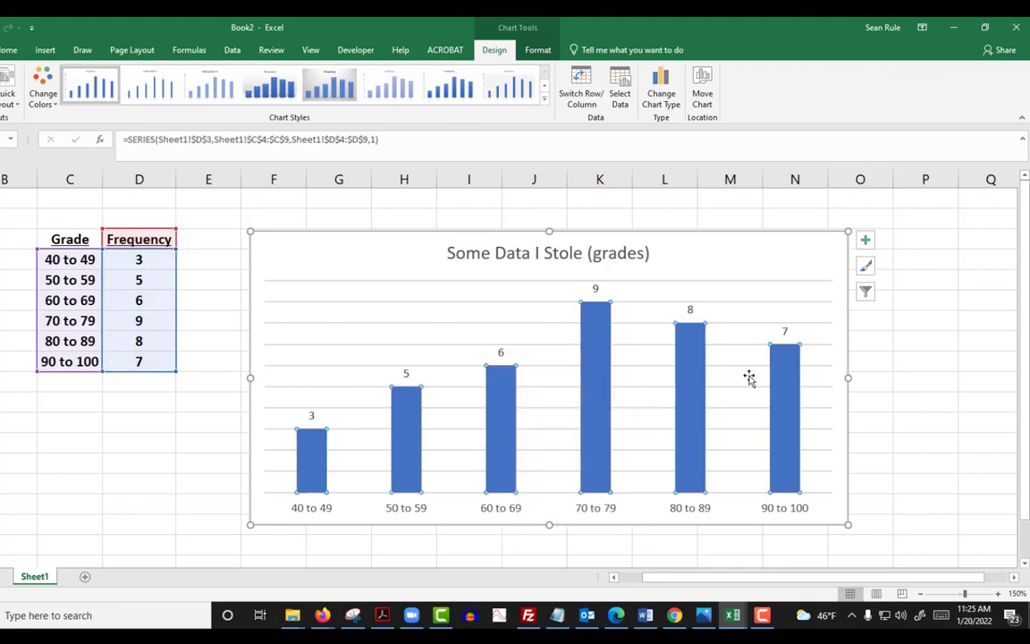
{"action": "left_click", "coordinate": [467, 309]}
{"action": "key", "text": "Delete"}
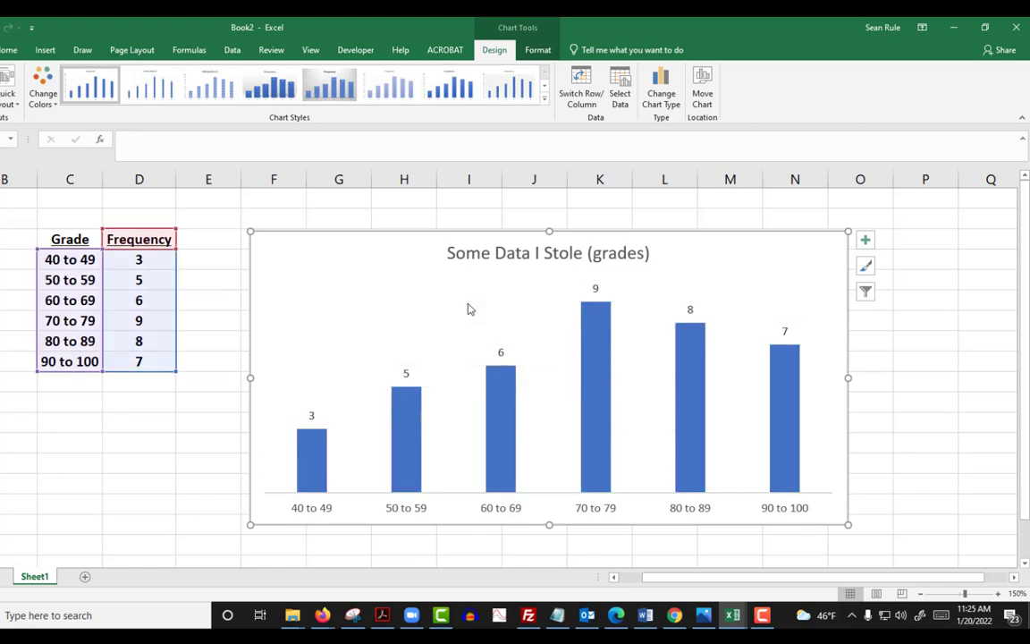
Step: Reduce the gap width of the Frequency series until the columns almost touch, and close the series formatting
{"action": "left_click", "coordinate": [599, 454]}
{"action": "right_click", "coordinate": [599, 453]}
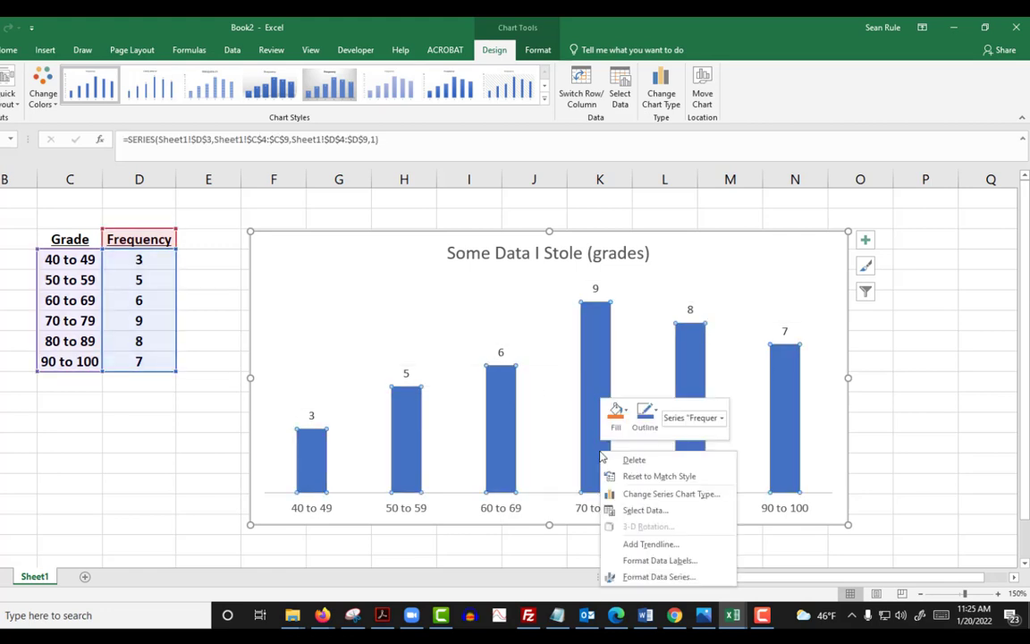
{"action": "left_click", "coordinate": [659, 577]}
{"action": "left_click_drag", "start_coordinate": [936, 351], "coordinate": [926, 352]}
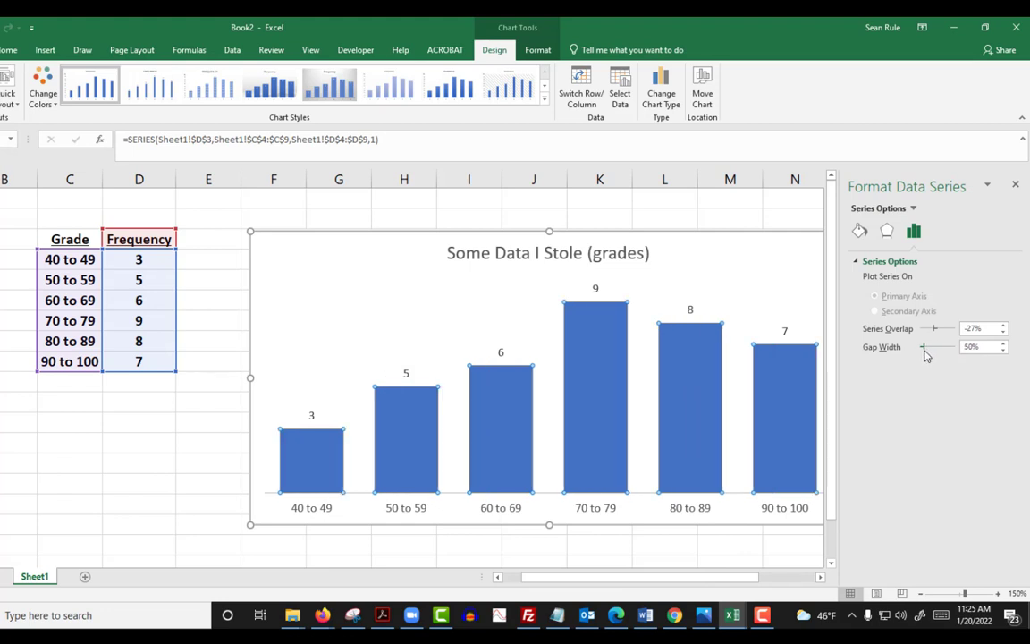
{"action": "left_click", "coordinate": [1005, 351]}
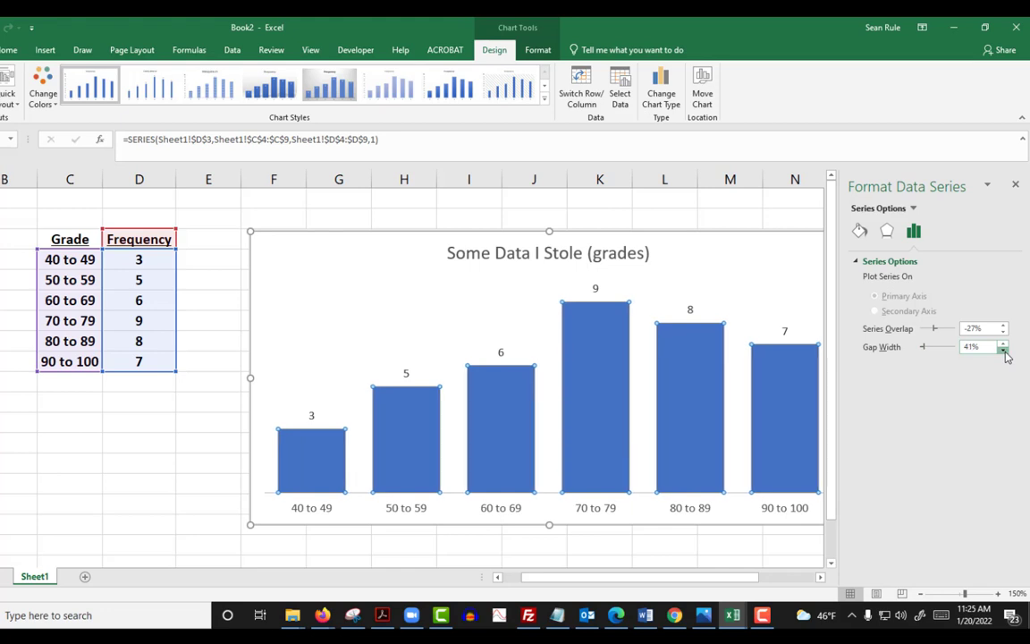
{"action": "left_click_drag", "start_coordinate": [1004, 350], "coordinate": [1005, 353]}
{"action": "left_click", "coordinate": [180, 438]}
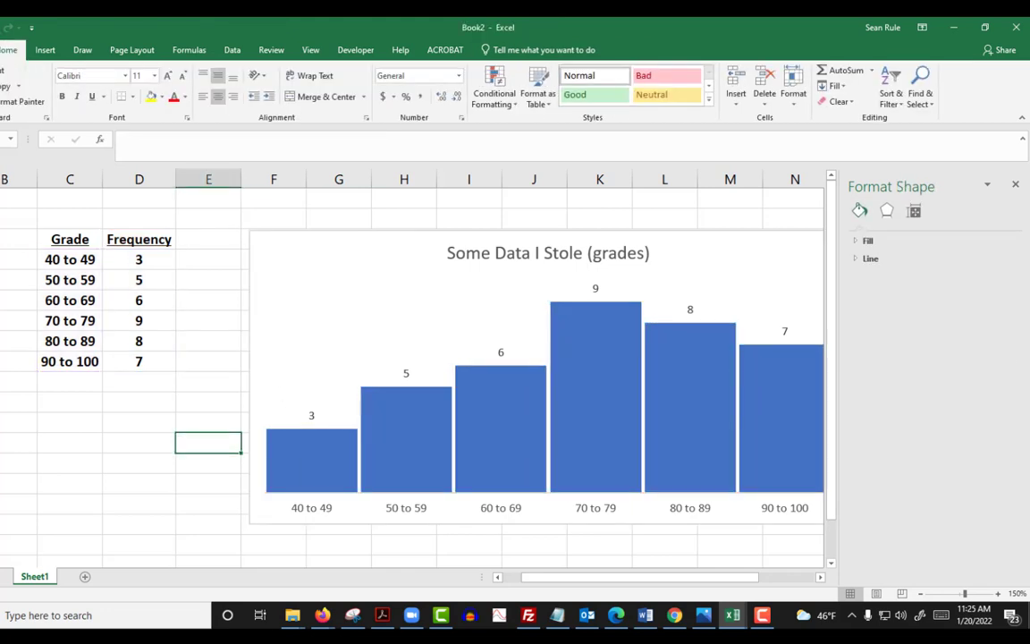
{"action": "left_click", "coordinate": [1016, 184]}
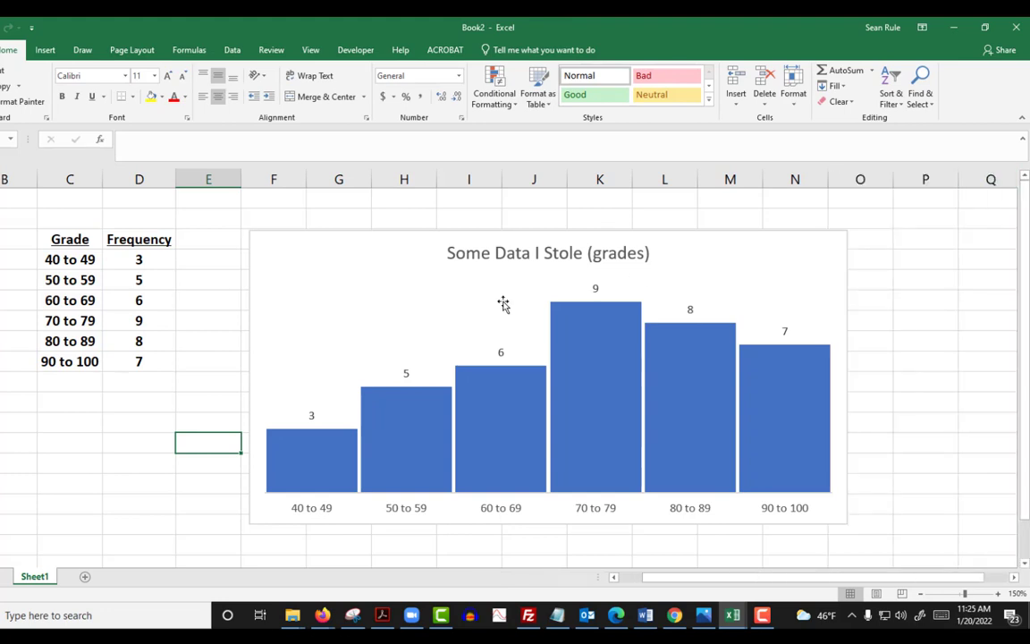
Step: Narrow the chart and move it over about columns I to P, starting at row 2
{"action": "left_click", "coordinate": [289, 269]}
{"action": "left_click_drag", "start_coordinate": [250, 377], "coordinate": [373, 374]}
{"action": "left_click_drag", "start_coordinate": [462, 234], "coordinate": [544, 222]}
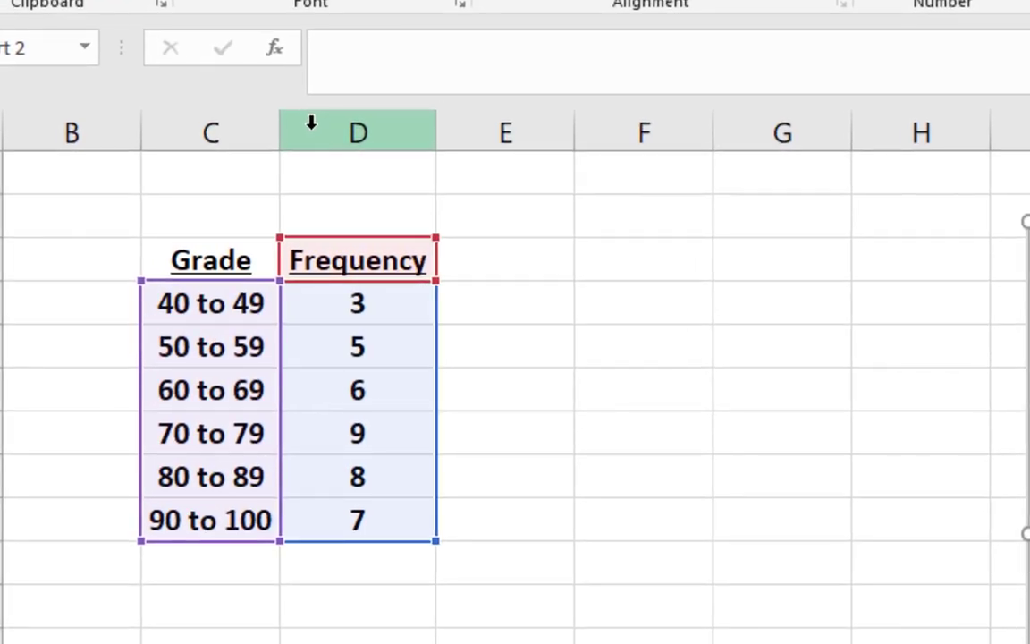
Step: Insert a blank column between Grade and Frequency and enter the header "midpoint" in D3
{"action": "left_click", "coordinate": [117, 178]}
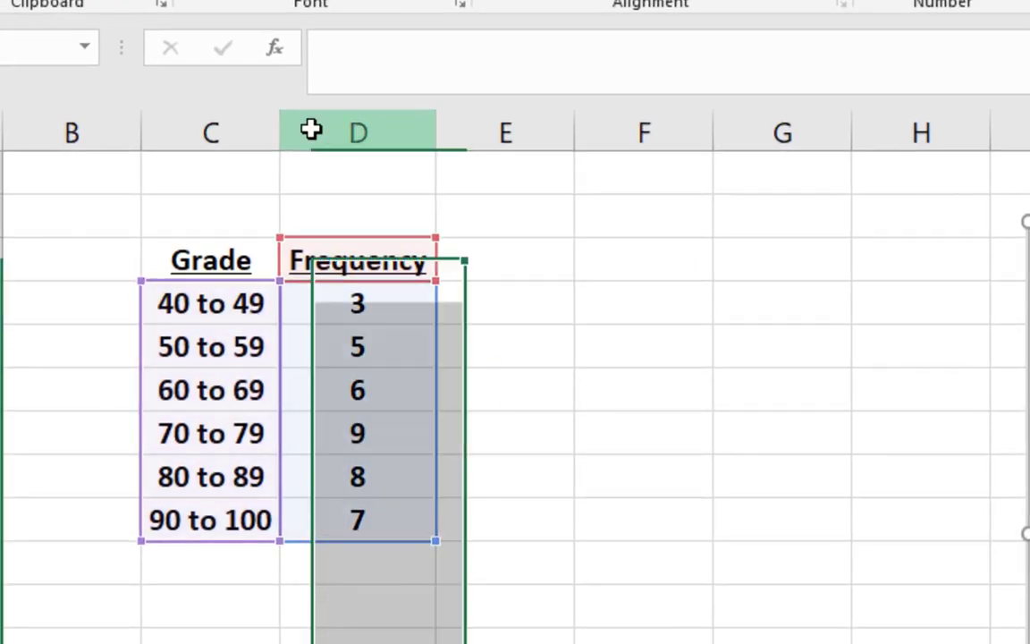
{"action": "right_click", "coordinate": [313, 131]}
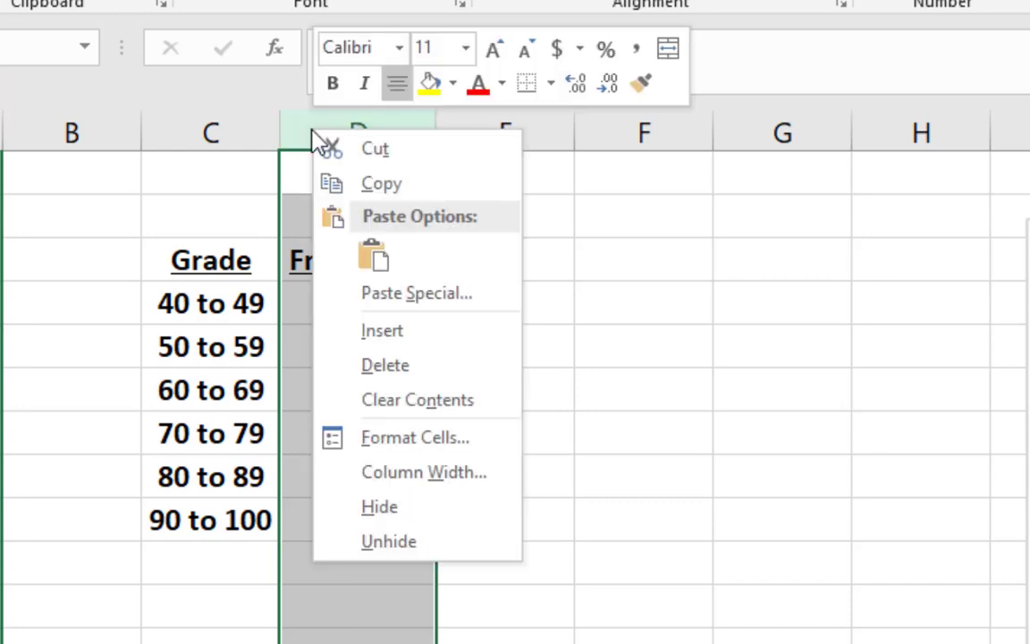
{"action": "left_click", "coordinate": [417, 333]}
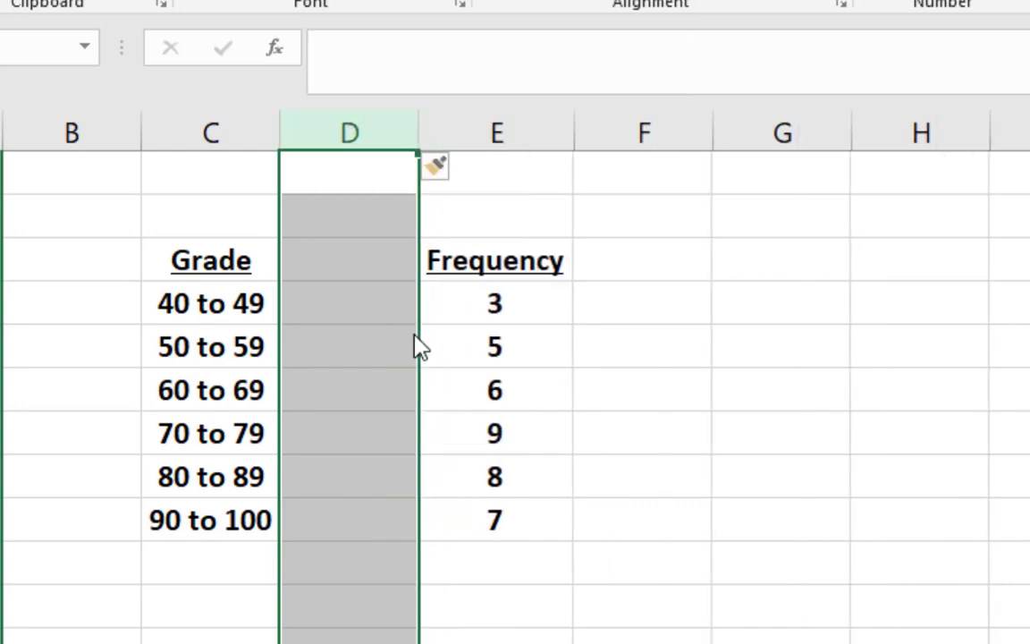
{"action": "left_click", "coordinate": [317, 243]}
{"action": "type", "text": "midpoint"}
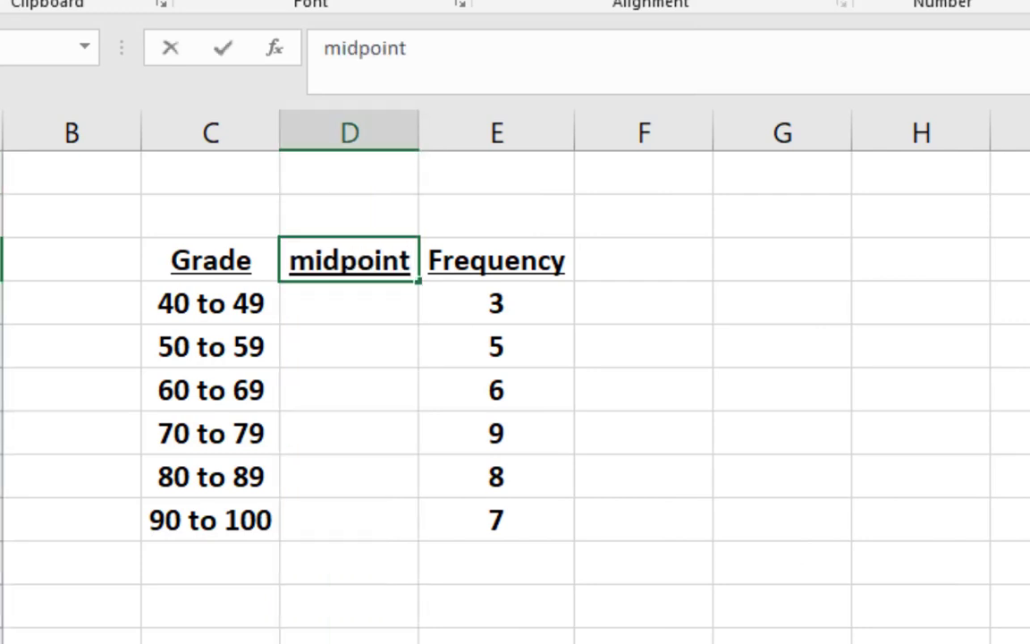
{"action": "key", "text": "Return"}
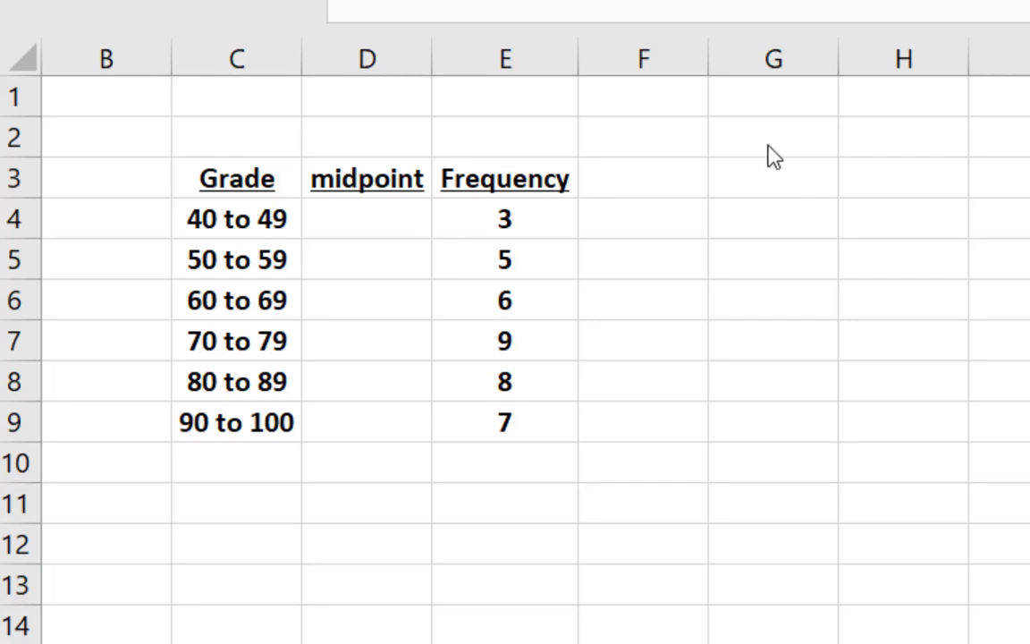
Step: Enter the class midpoints 44.5, 54.5 and 64.5 in D4:D6
{"action": "left_click", "coordinate": [351, 219]}
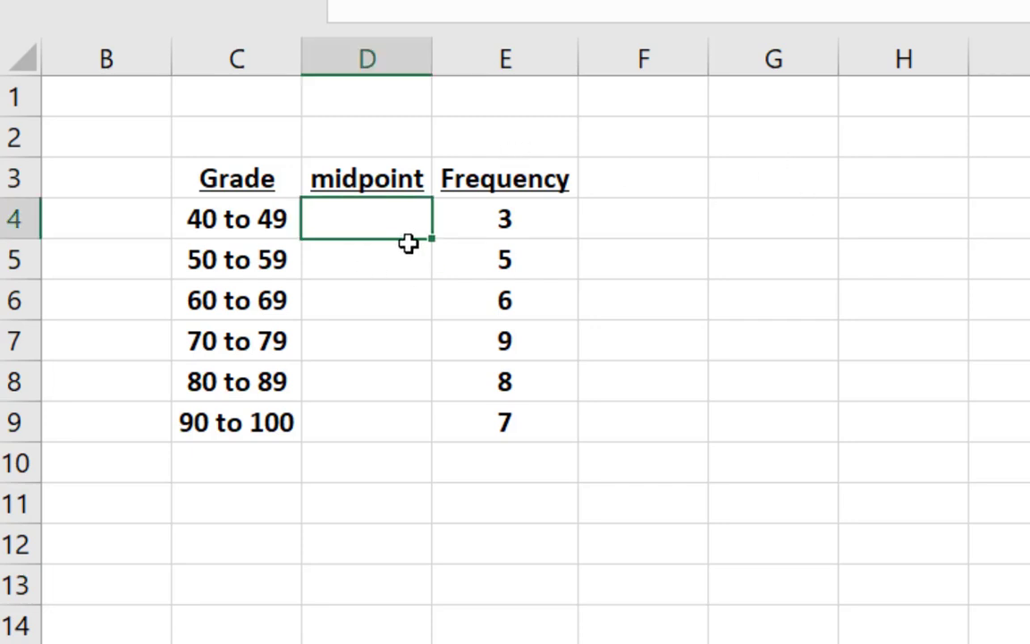
{"action": "type", "text": "44.5"}
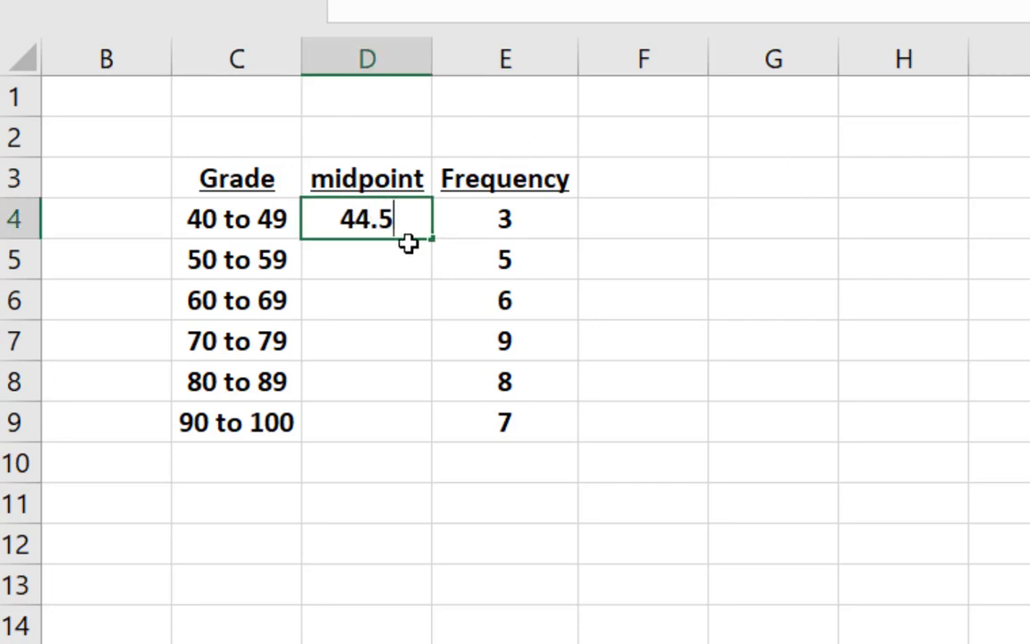
{"action": "key", "text": "Return"}
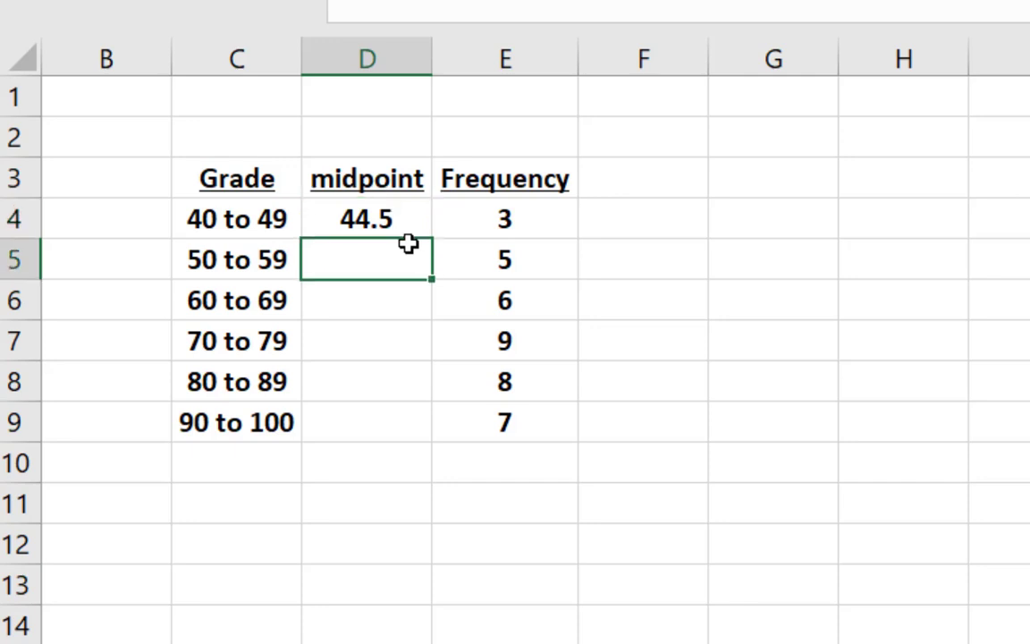
{"action": "type", "text": "54.5"}
{"action": "key", "text": "Return"}
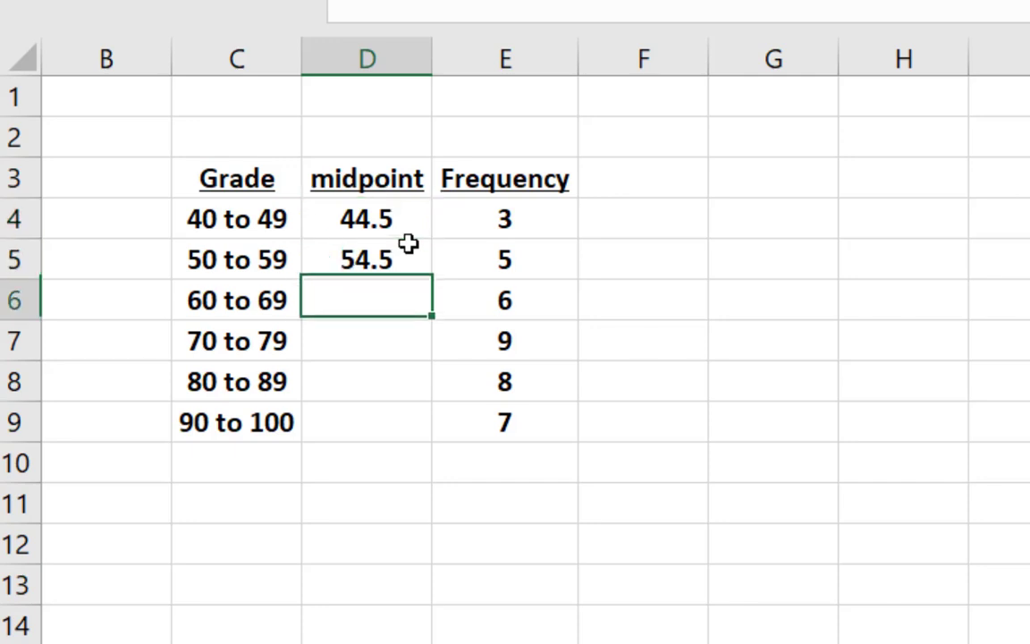
{"action": "type", "text": "64."}
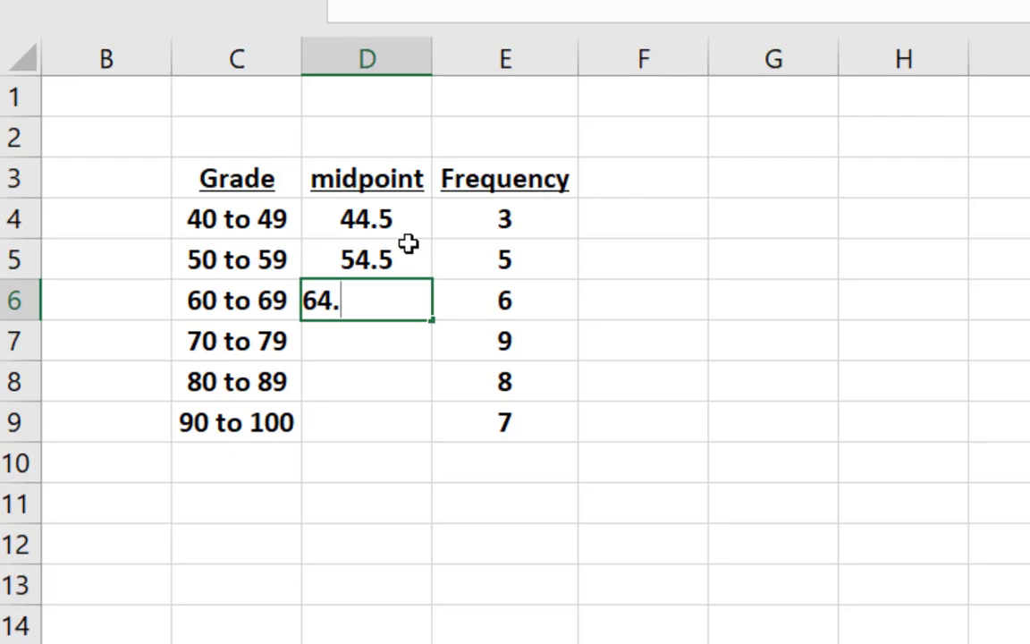
{"action": "type", "text": "5"}
{"action": "key", "text": "Return"}
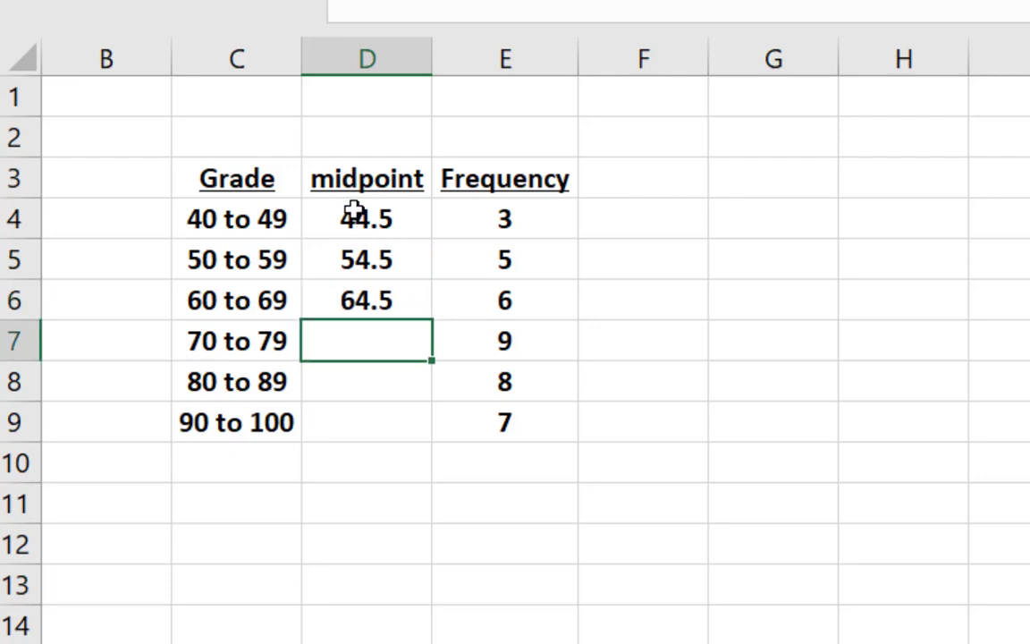
Step: Extend the midpoint series from D4:D6 down to D8 and select D9 for the last class
{"action": "left_click_drag", "start_coordinate": [351, 211], "coordinate": [354, 301]}
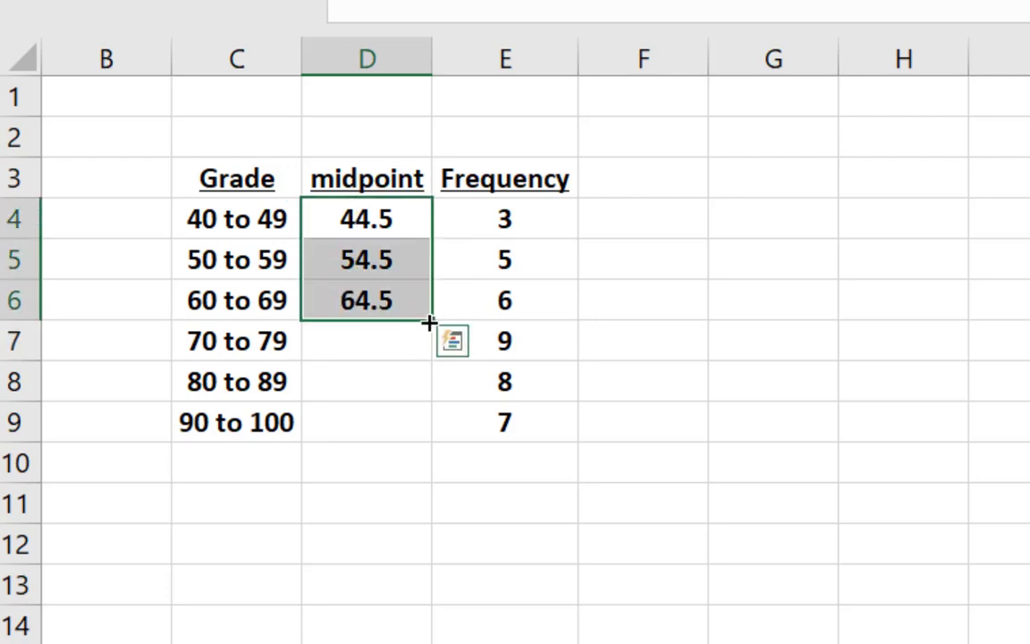
{"action": "left_click_drag", "start_coordinate": [431, 321], "coordinate": [438, 386]}
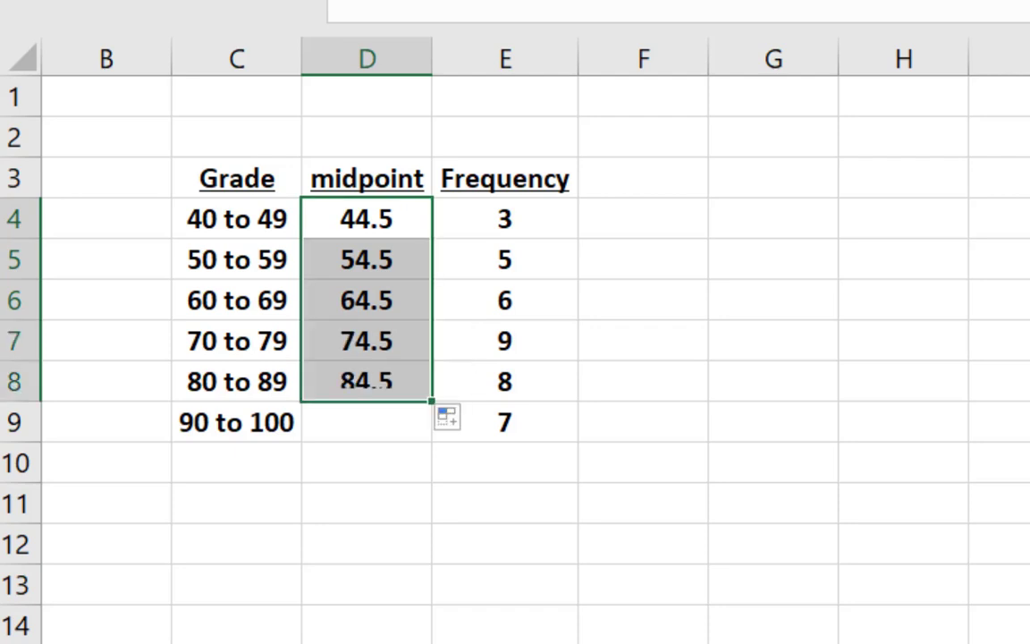
{"action": "left_click", "coordinate": [361, 420]}
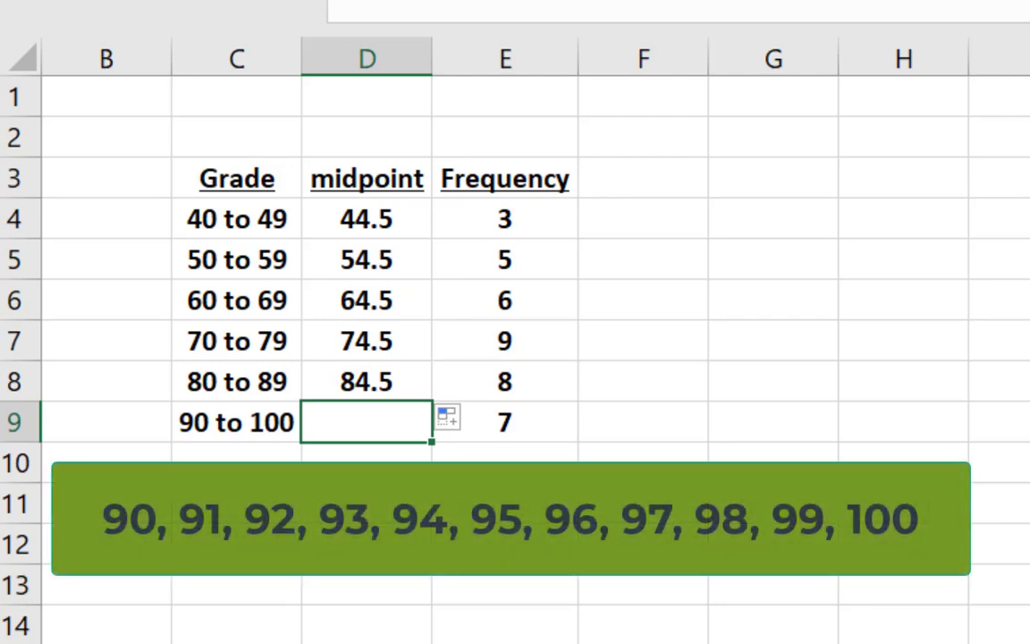
Step: Enter 95 in D9 as the midpoint of the 90 to 100 class
{"action": "type", "text": "95"}
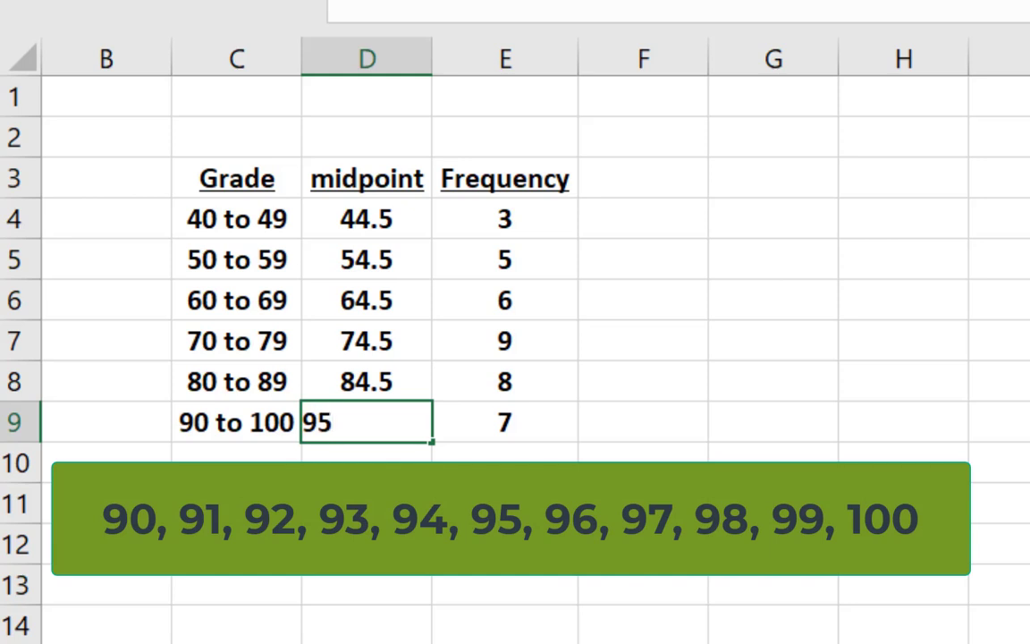
{"action": "key", "text": "Up"}
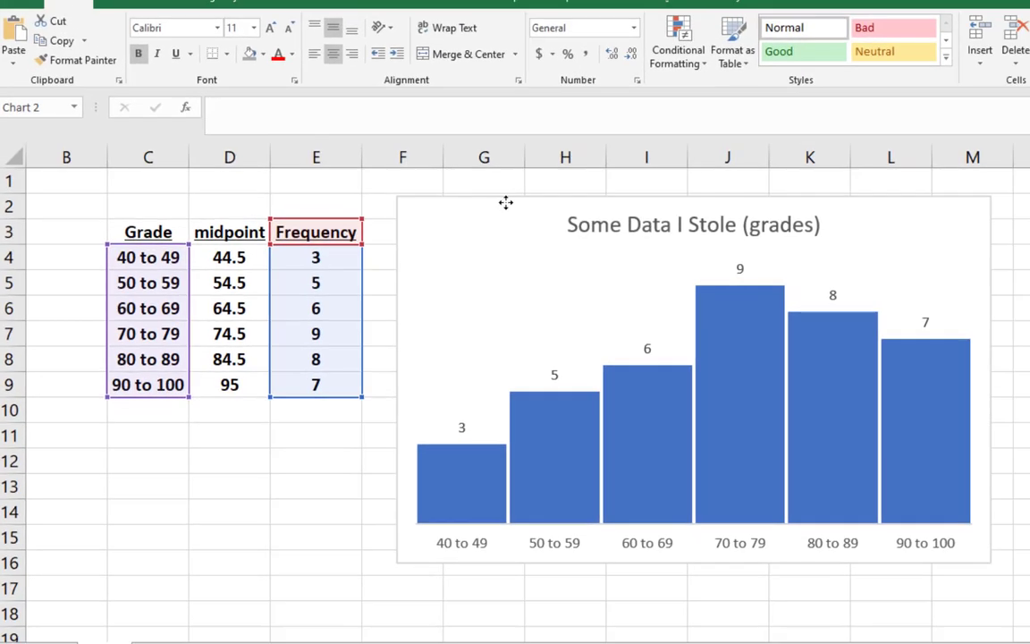
Step: Move the histogram beside the table, over about columns G to N near row 2, and deselect it
{"action": "left_click_drag", "start_coordinate": [807, 131], "coordinate": [902, 136]}
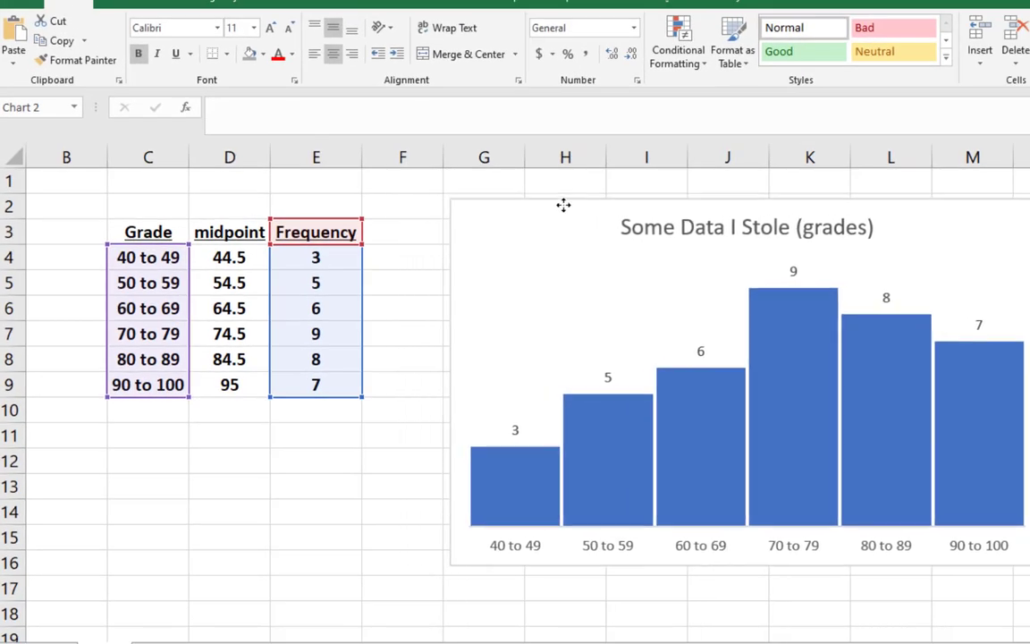
{"action": "mouse_move", "coordinate": [564, 205]}
{"action": "left_mouse_down"}
{"action": "mouse_move", "coordinate": [566, 191]}
{"action": "mouse_move", "coordinate": [580, 194]}
{"action": "left_mouse_up"}
{"action": "left_click", "coordinate": [1029, 309]}
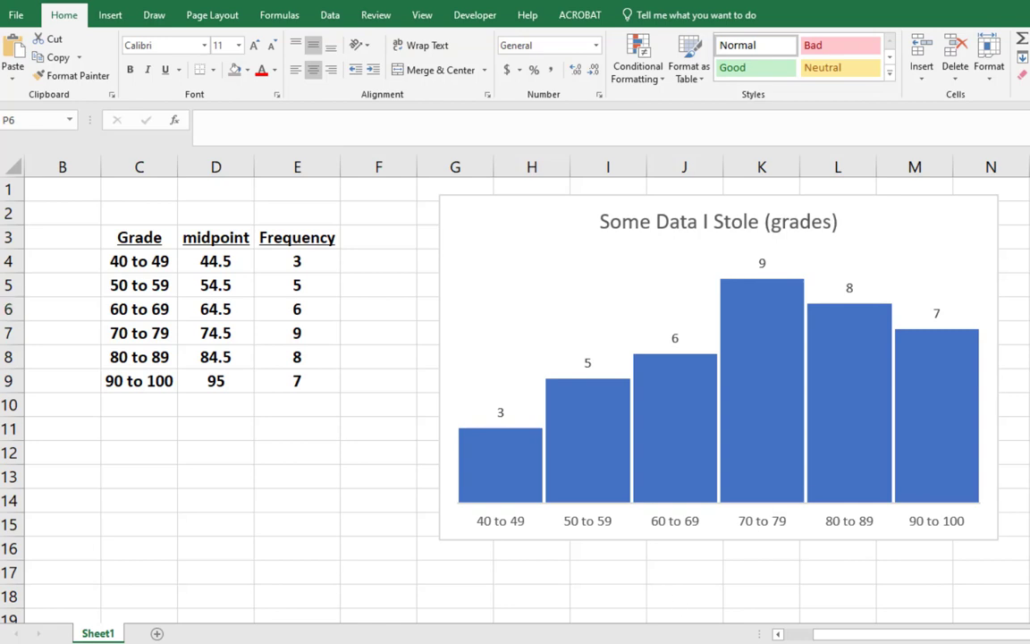
Step: Switch to Snipping Tool and capture a new snip of the whole histogram with a small margin around it
{"action": "left_click", "coordinate": [192, 118]}
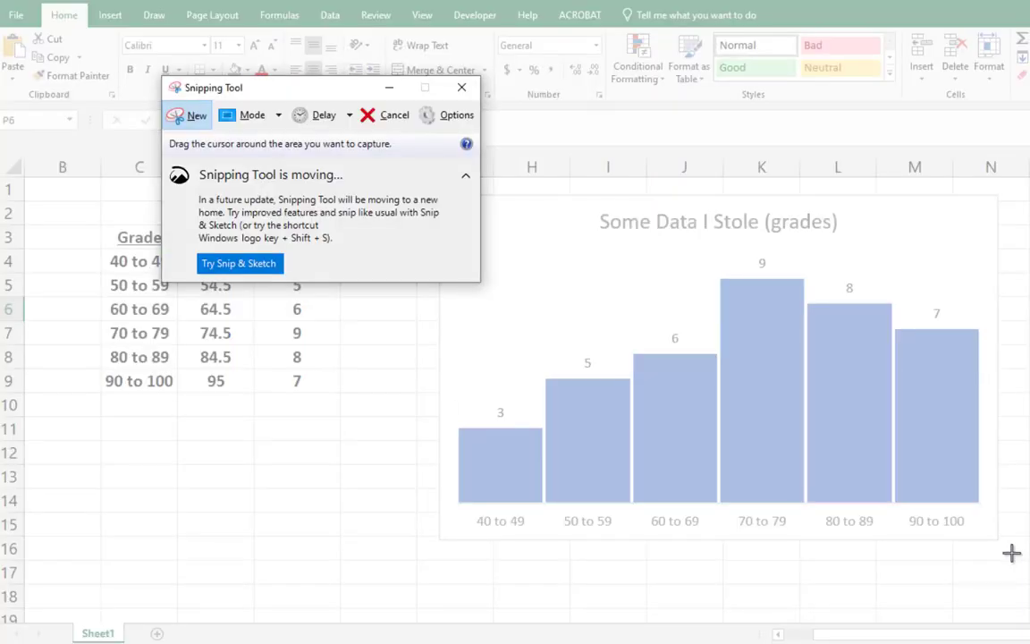
{"action": "left_click_drag", "start_coordinate": [1012, 552], "coordinate": [388, 166]}
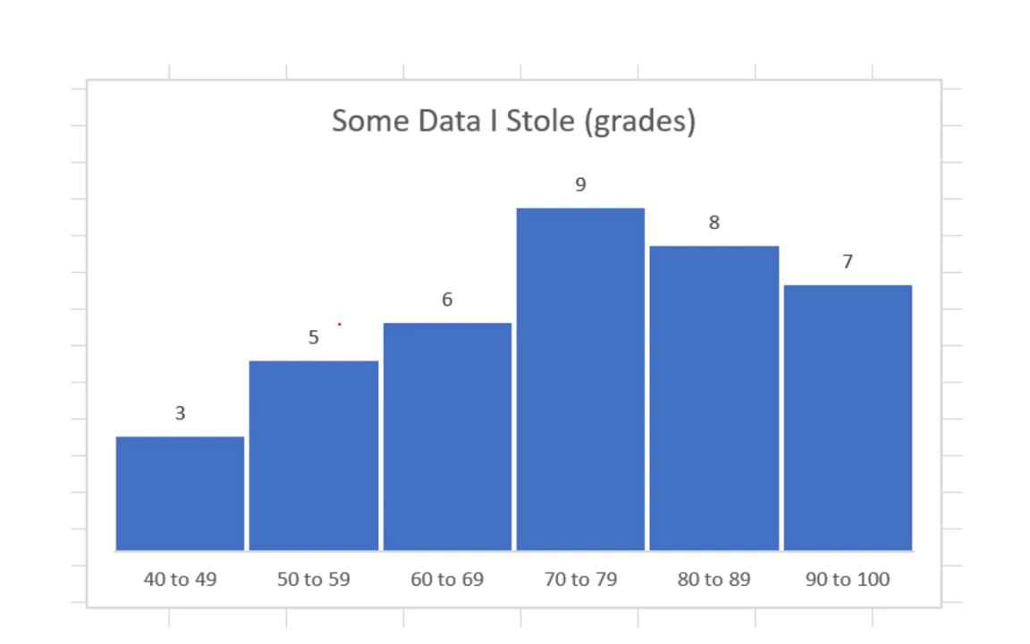
Step: Scribble red pen strokes across the 40 to 49 and 50 to 59 bars of the captured histogram
{"action": "left_click_drag", "start_coordinate": [328, 315], "coordinate": [104, 470]}
{"action": "left_click_drag", "start_coordinate": [163, 430], "coordinate": [121, 458]}
{"action": "left_click_drag", "start_coordinate": [347, 338], "coordinate": [27, 570]}
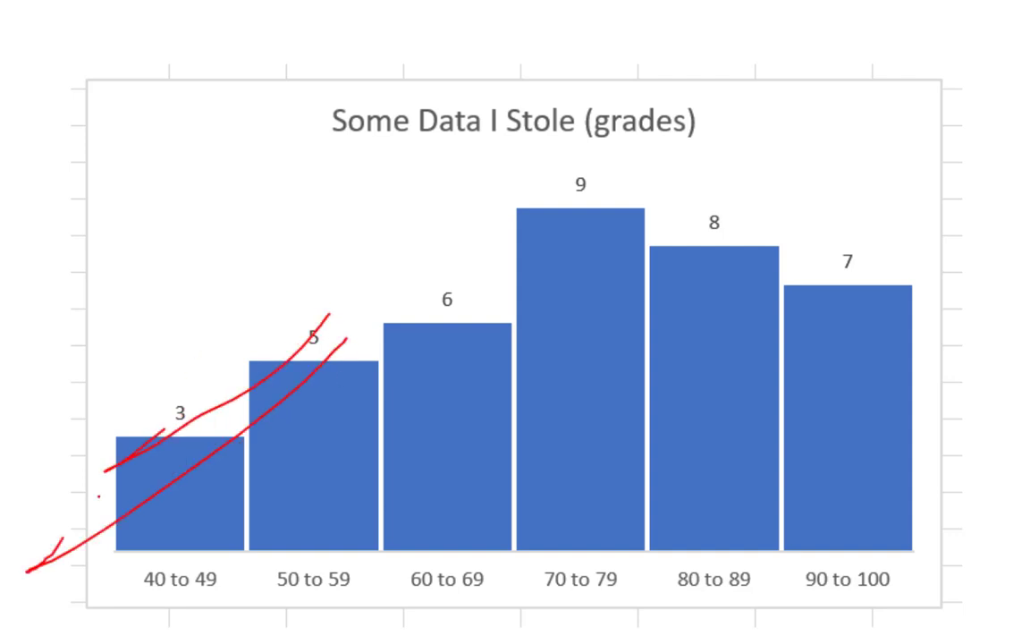
{"action": "left_click_drag", "start_coordinate": [78, 518], "coordinate": [29, 569]}
{"action": "left_click_drag", "start_coordinate": [288, 411], "coordinate": [275, 430]}
{"action": "left_click_drag", "start_coordinate": [114, 559], "coordinate": [112, 549]}
{"action": "left_click_drag", "start_coordinate": [286, 460], "coordinate": [210, 531]}
{"action": "left_click_drag", "start_coordinate": [310, 486], "coordinate": [261, 542]}
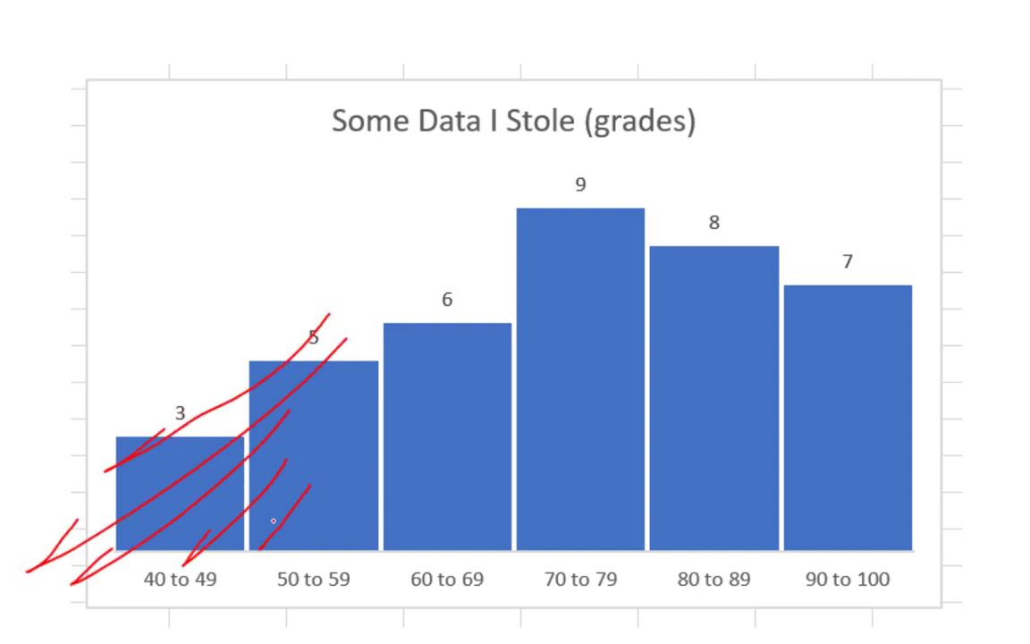
{"action": "mouse_move", "coordinate": [322, 506]}
{"action": "left_mouse_down"}
{"action": "mouse_move", "coordinate": [277, 567]}
{"action": "mouse_move", "coordinate": [324, 581]}
{"action": "left_mouse_up"}
{"action": "left_click_drag", "start_coordinate": [327, 413], "coordinate": [285, 545]}
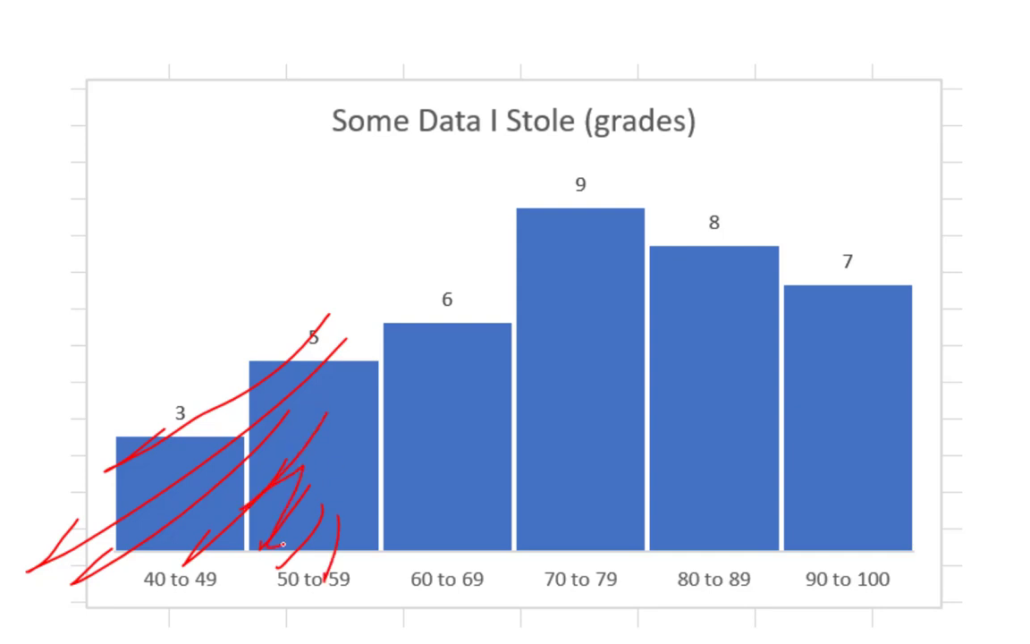
Step: Scribble red pen strokes down the 90 to 100 bar and over the top and label of the 80 to 89 bar
{"action": "mouse_move", "coordinate": [794, 306]}
{"action": "left_mouse_down"}
{"action": "mouse_move", "coordinate": [805, 360]}
{"action": "mouse_move", "coordinate": [919, 358]}
{"action": "mouse_move", "coordinate": [874, 490]}
{"action": "mouse_move", "coordinate": [905, 559]}
{"action": "left_mouse_up"}
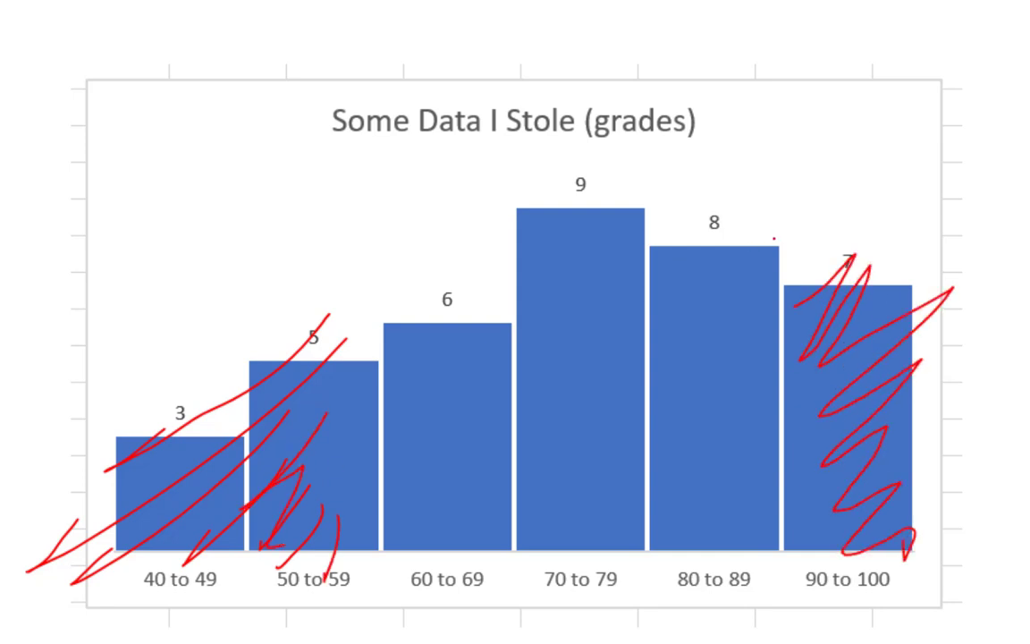
{"action": "left_click_drag", "start_coordinate": [778, 240], "coordinate": [648, 297]}
{"action": "left_click_drag", "start_coordinate": [715, 212], "coordinate": [710, 231]}
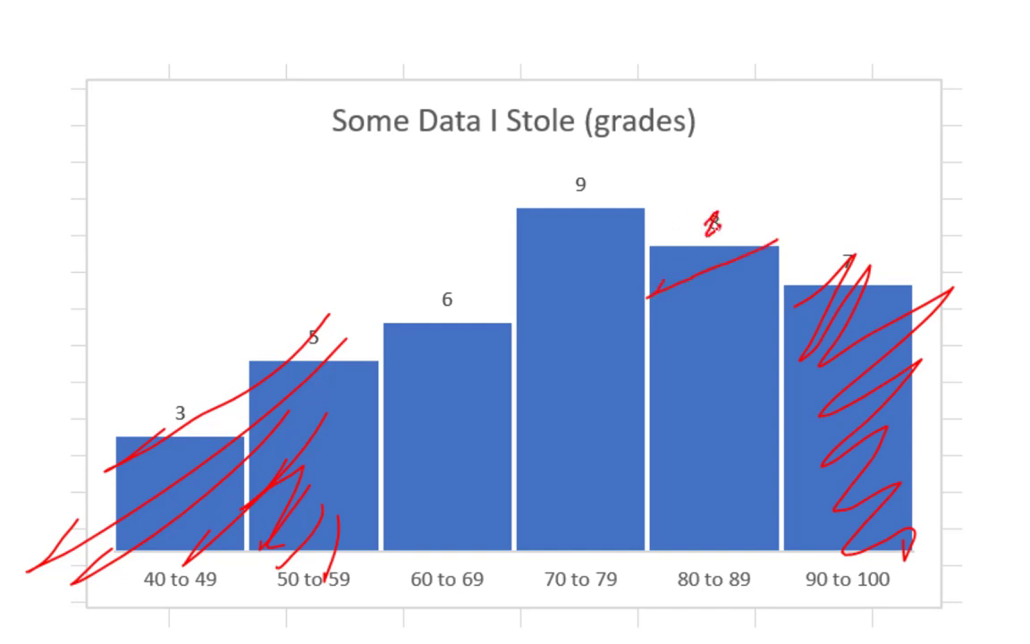